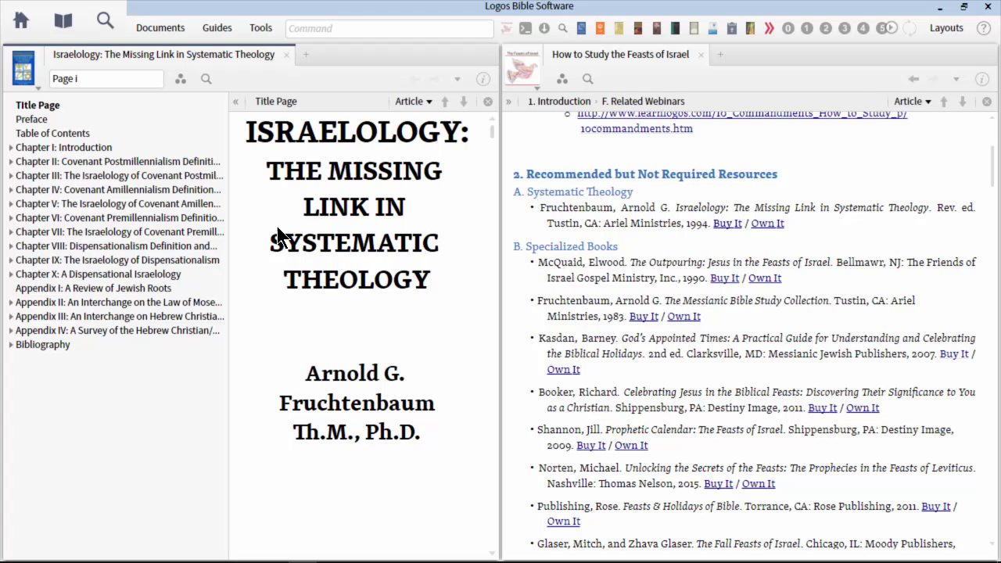
Close the Israelology book and copy the General Feast / Festival Search query, from "All Resources" through its last term, in section C
click(286, 54)
scroll(596, 352, down, 1)
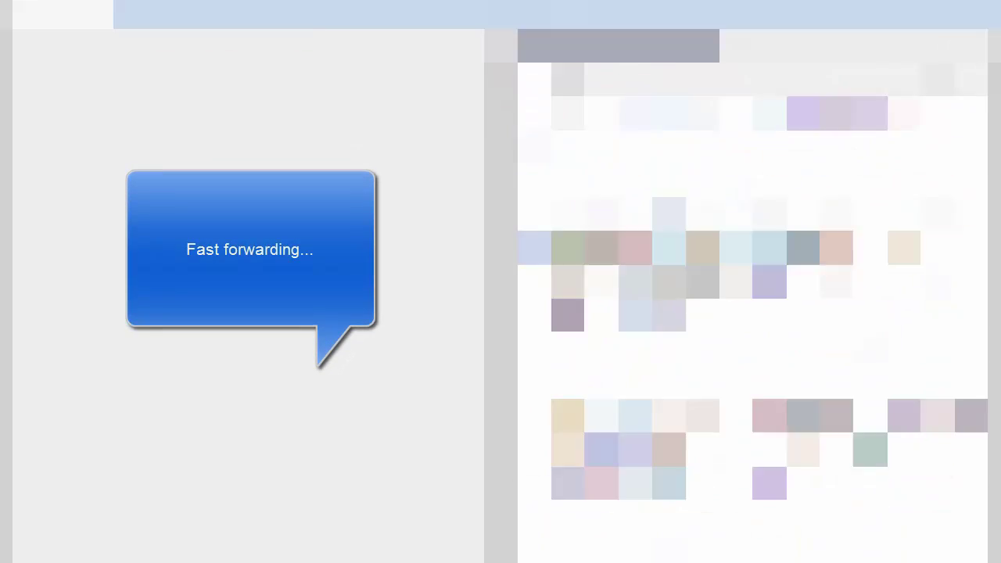
scroll(670, 450, down, 2)
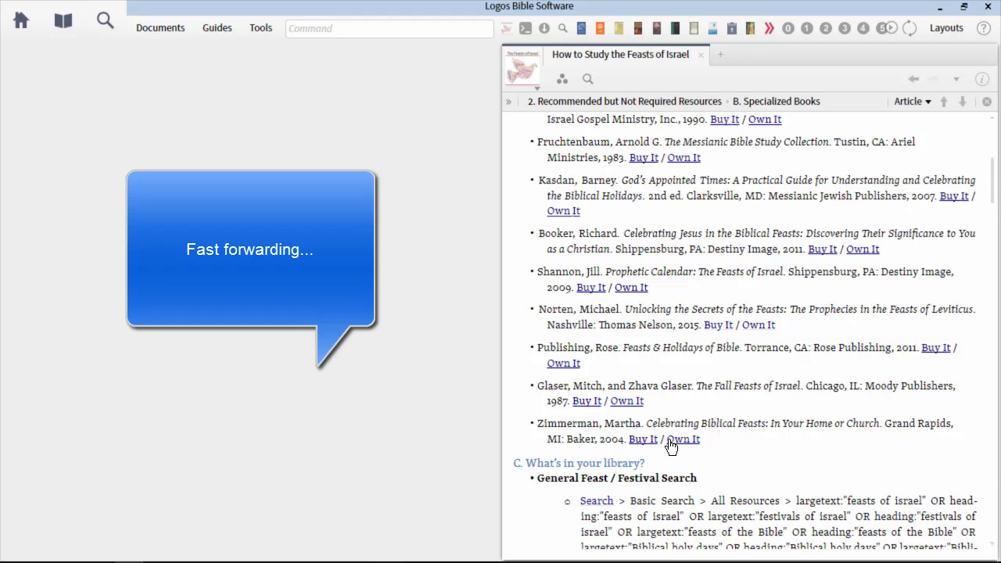
scroll(670, 449, down, 6)
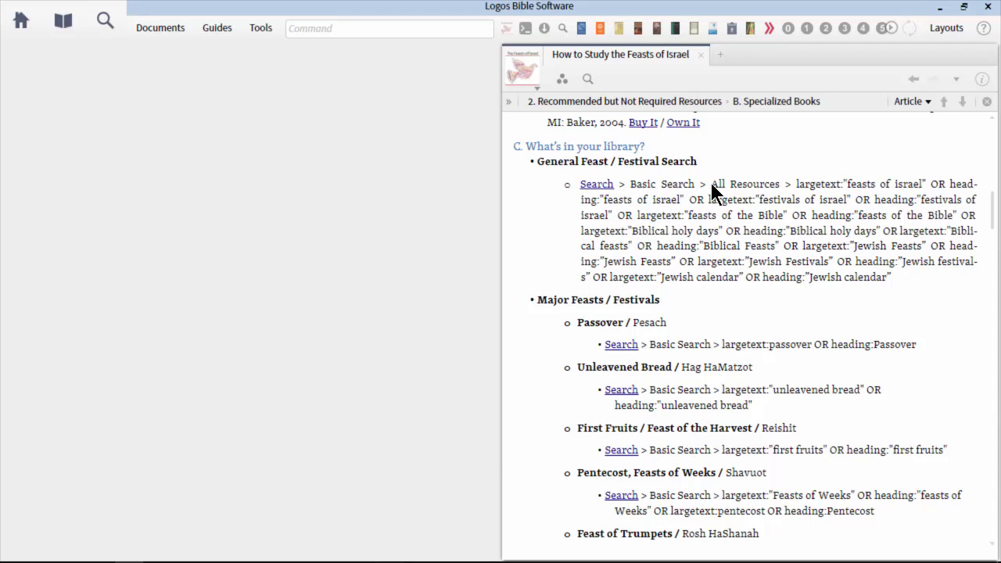
drag(712, 188, 900, 282)
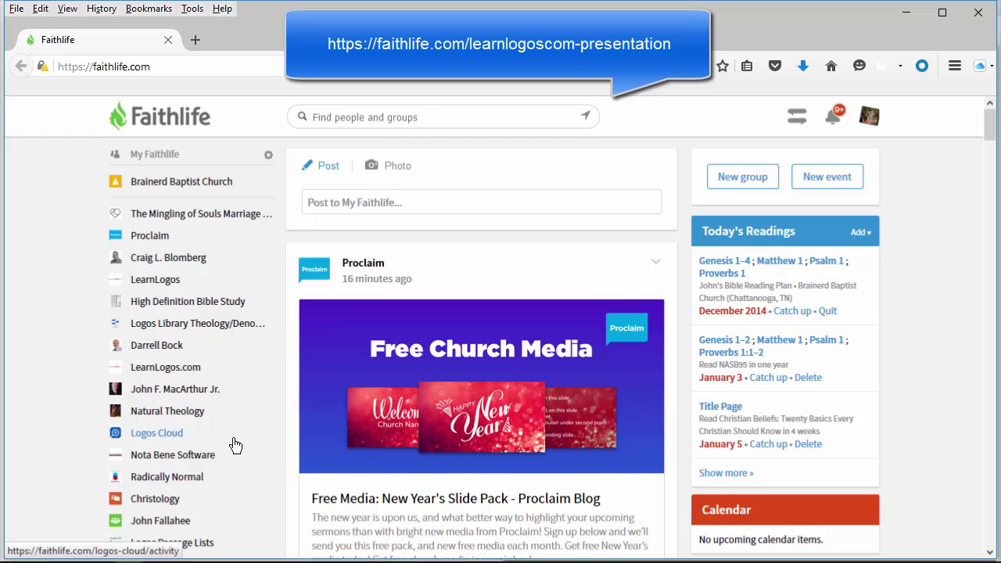
Switch to the Faithlife site in the browser, view the account profile, and open the LearnLogos.com group page
scroll(211, 450, down, 1)
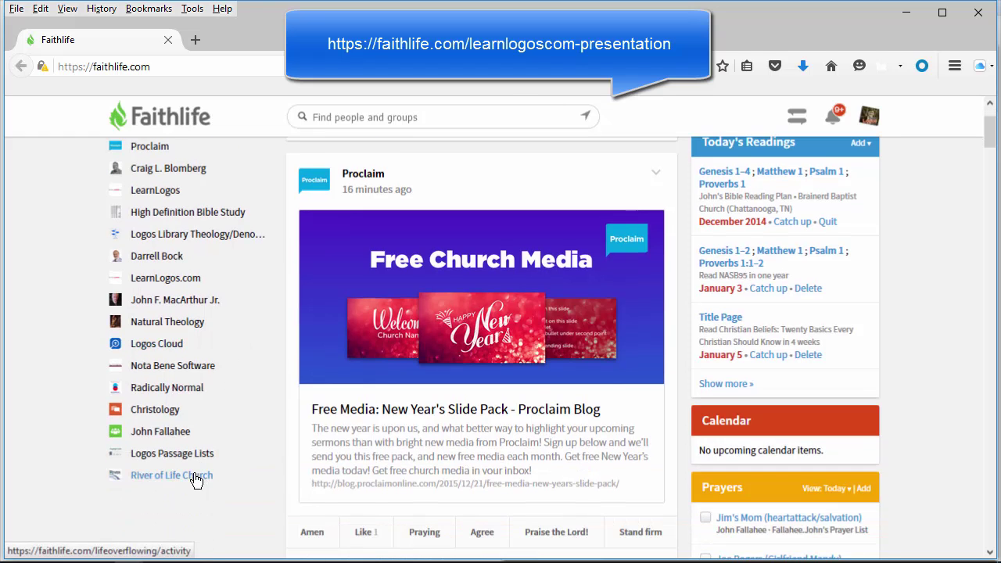
scroll(235, 422, up, 1)
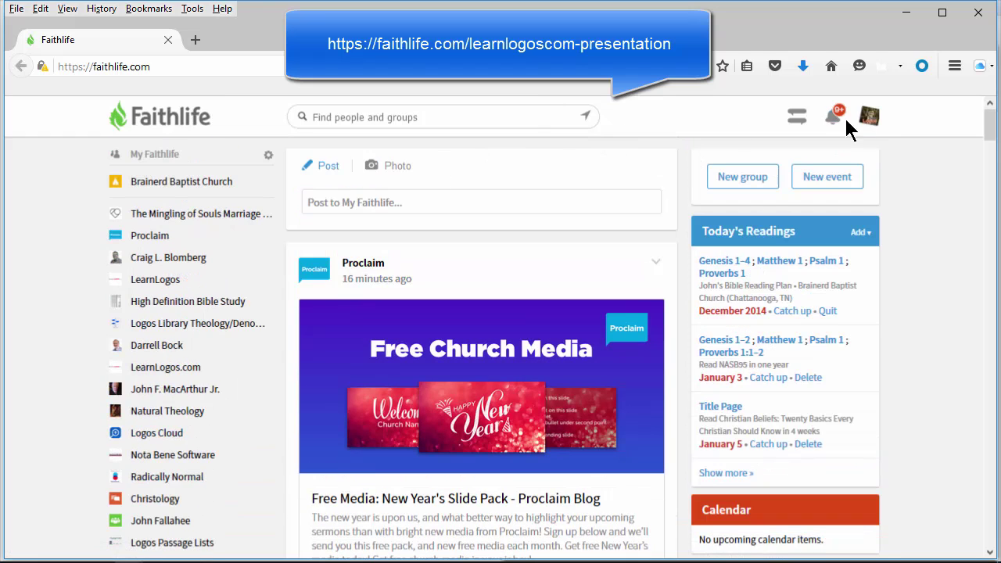
click(867, 117)
click(761, 169)
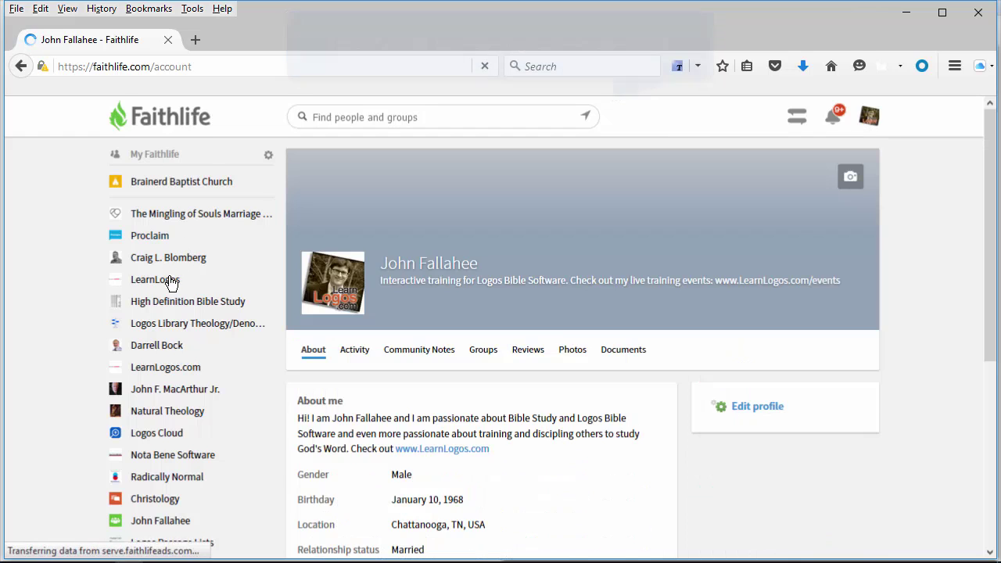
click(172, 280)
Search people and groups for learnlogos.com and open the LearnLogos.com Presentation group
click(322, 123)
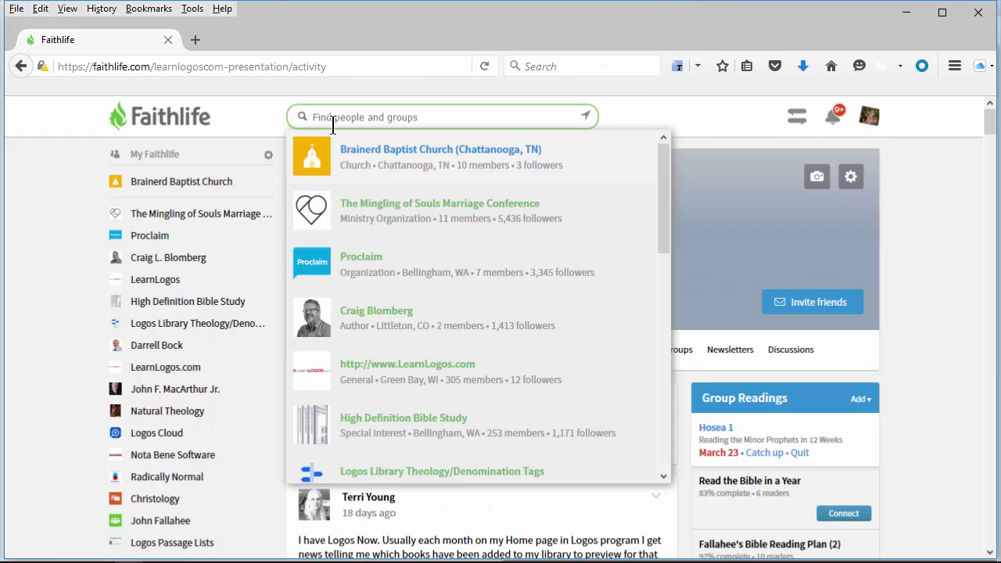
text(learnlogos.com)
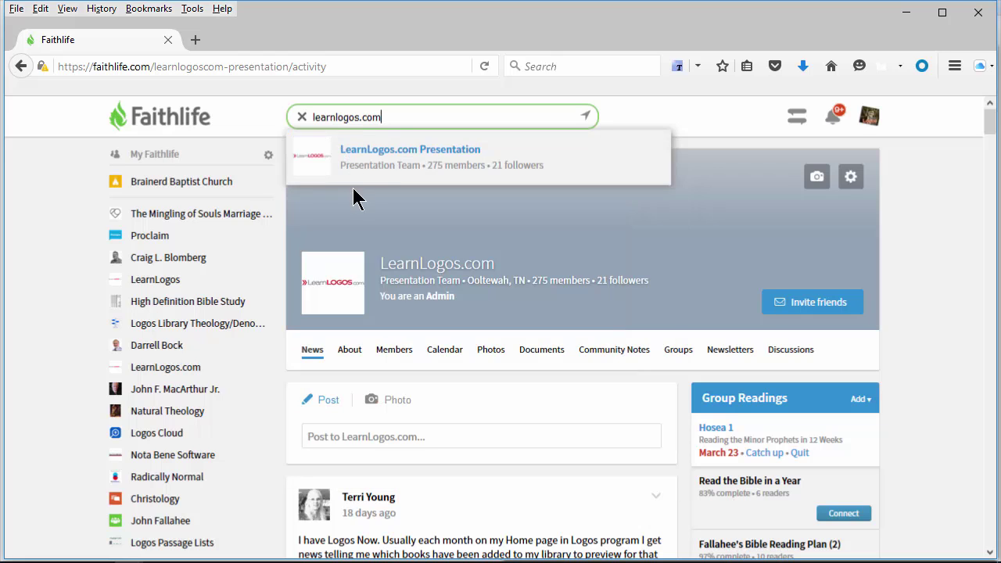
click(456, 155)
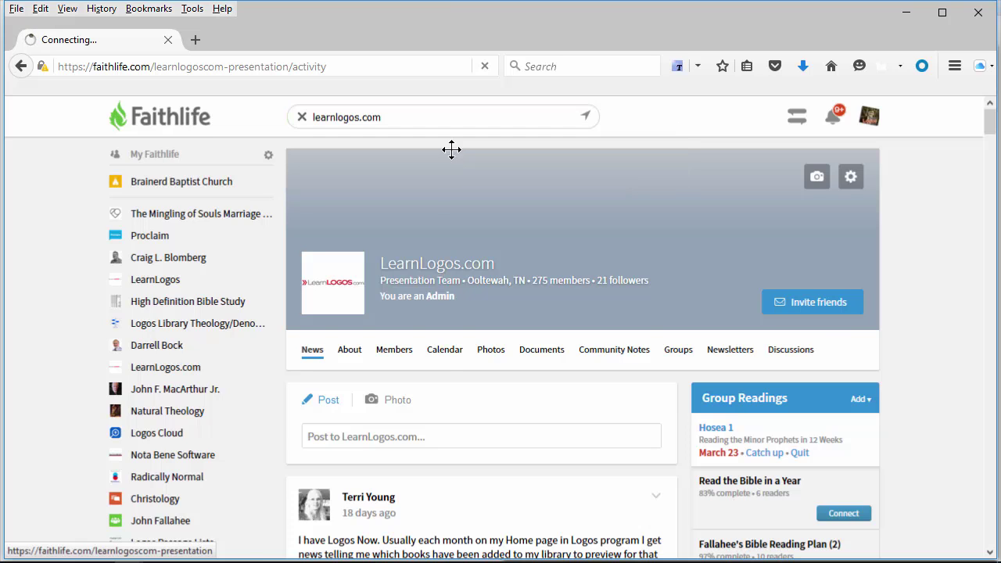
Start a new post to the LearnLogos.com group, paste the copied feast query, and delete the citation at its end
click(368, 436)
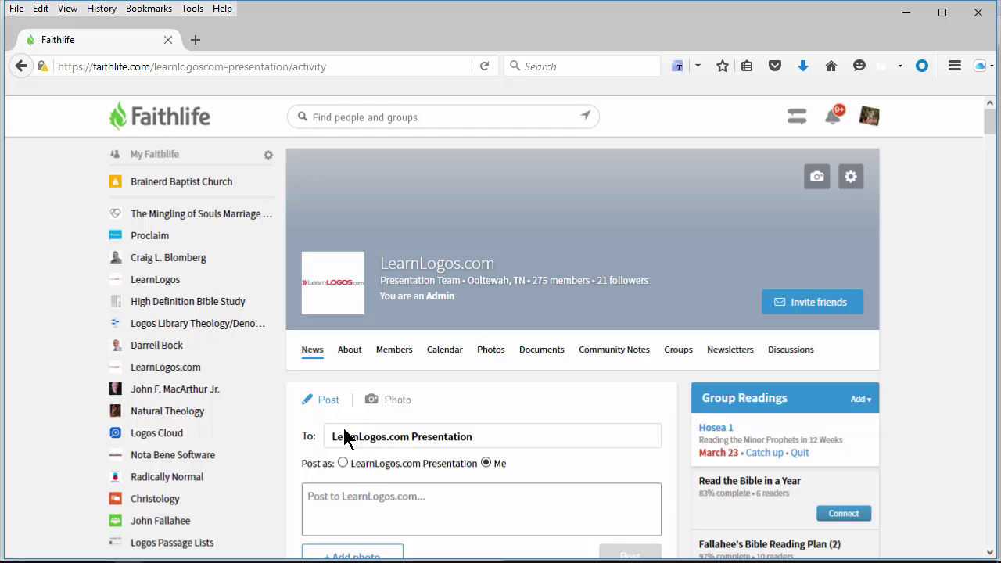
scroll(446, 436, down, 3)
key(ctrl+v)
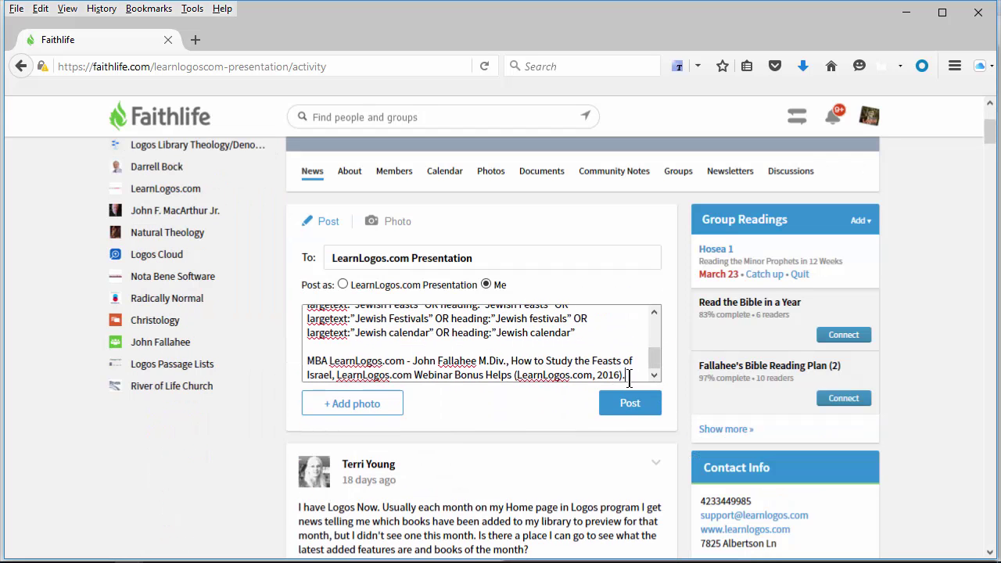
drag(625, 376, 271, 348)
key(BackSpace)
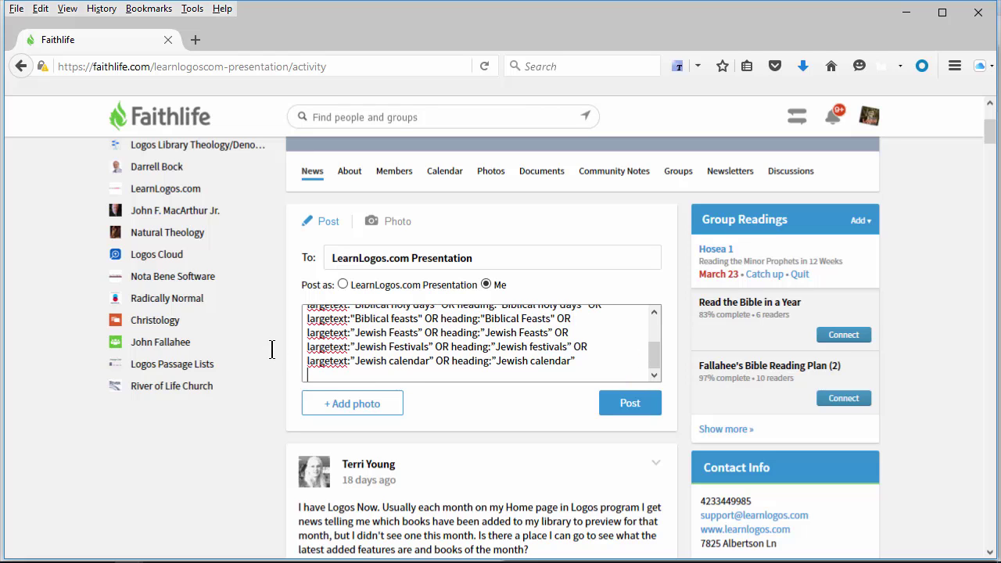
key(BackSpace)
Replace the leading "All Resources >" with the heading line "Search on Feasts:" above the query and publish the post
key(ctrl+Home)
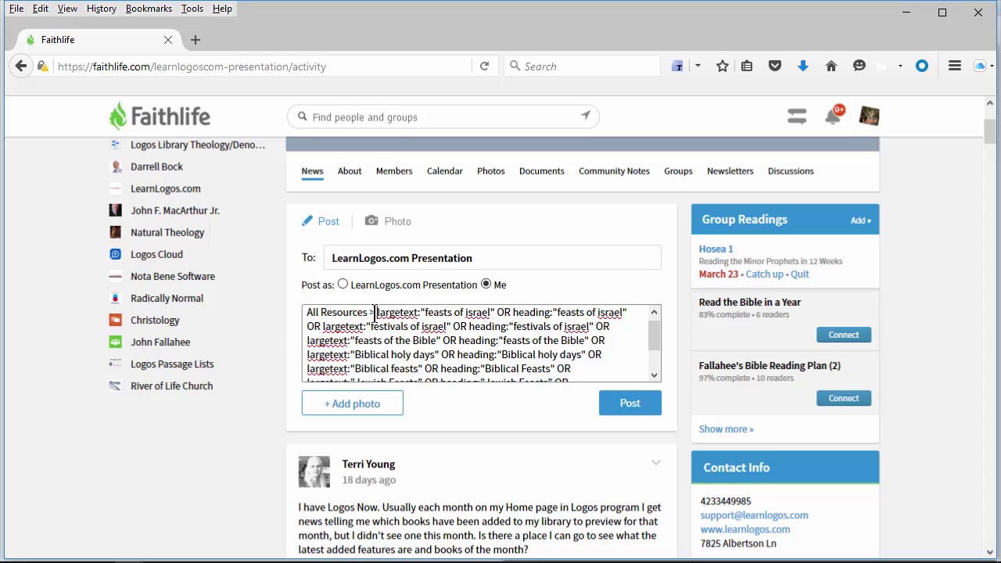
drag(378, 316, 119, 301)
key(BackSpace)
text(Search )
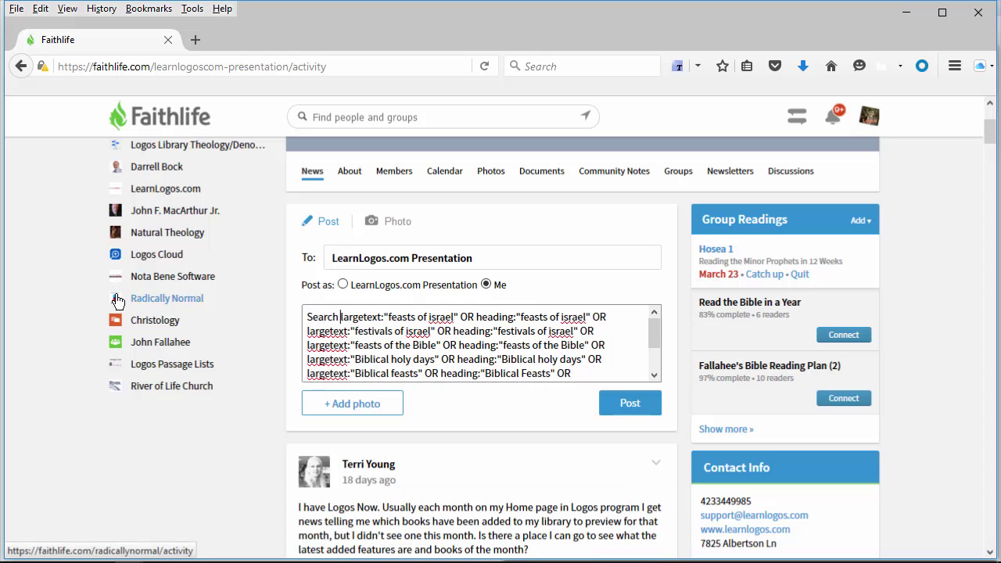
text(on Feas)
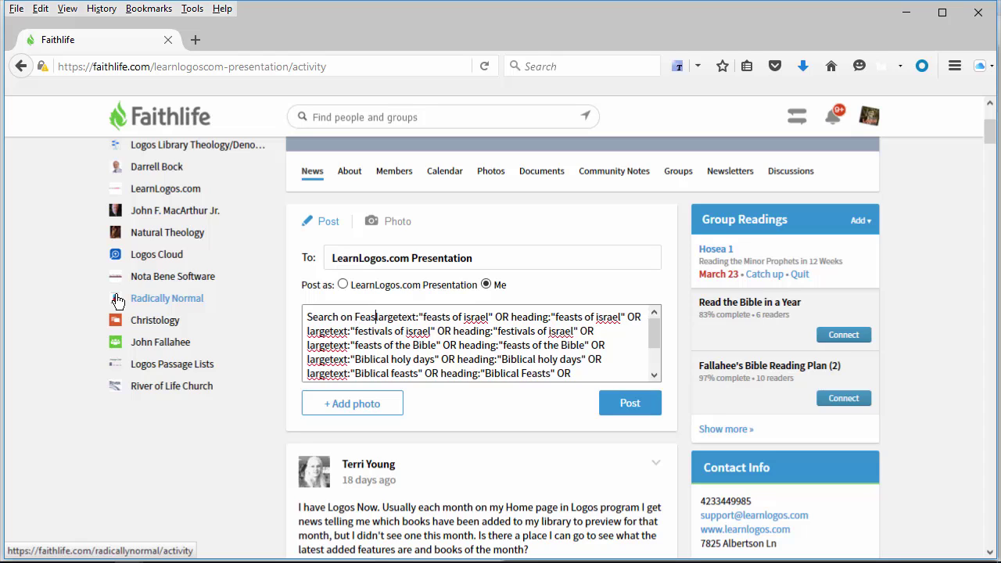
text(ts:)
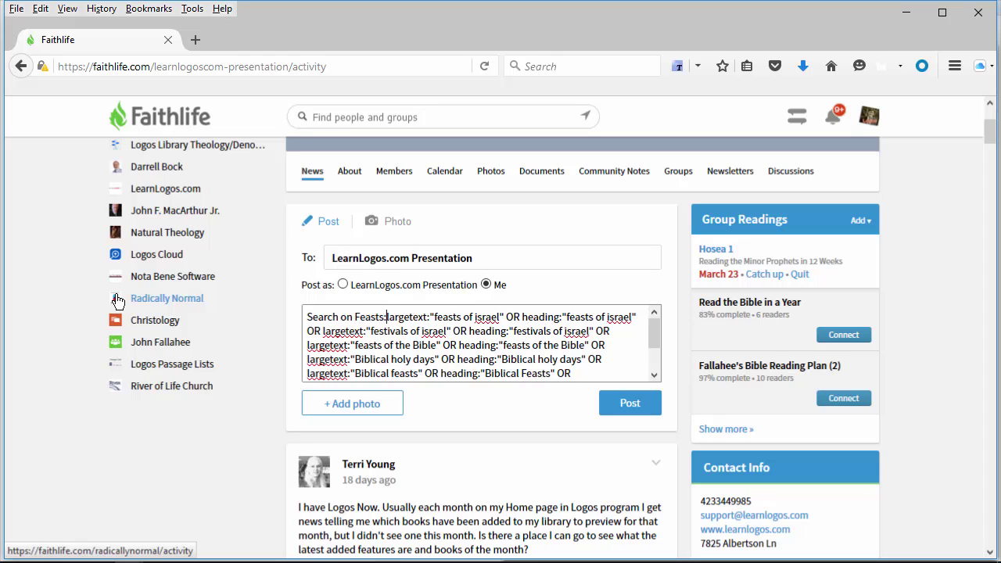
key(Return)
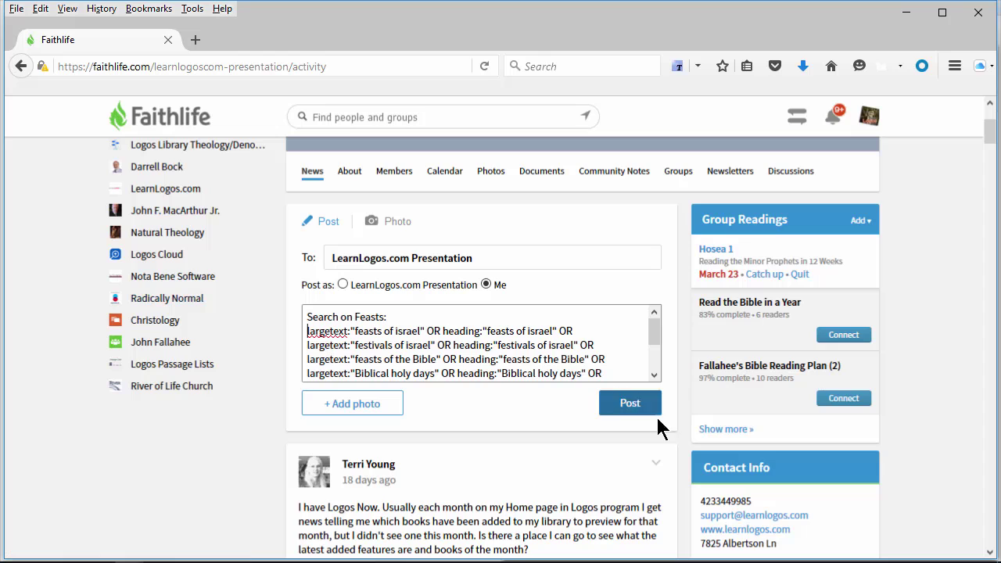
click(638, 404)
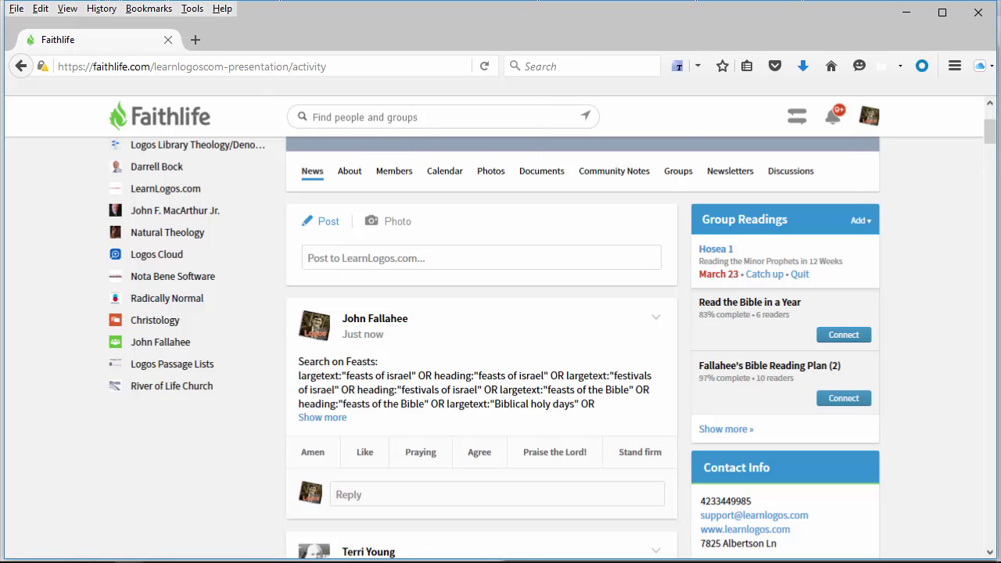
Switch back to Logos Bible Software, run the General Feast / Festival query in a search beside the notes, and close the duplicate search
key(alt+Tab)
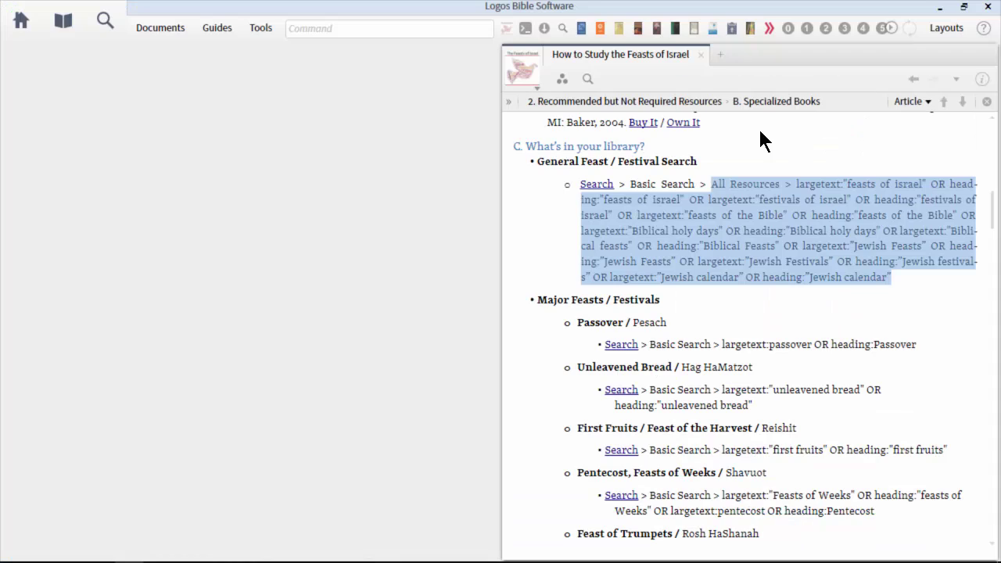
click(814, 325)
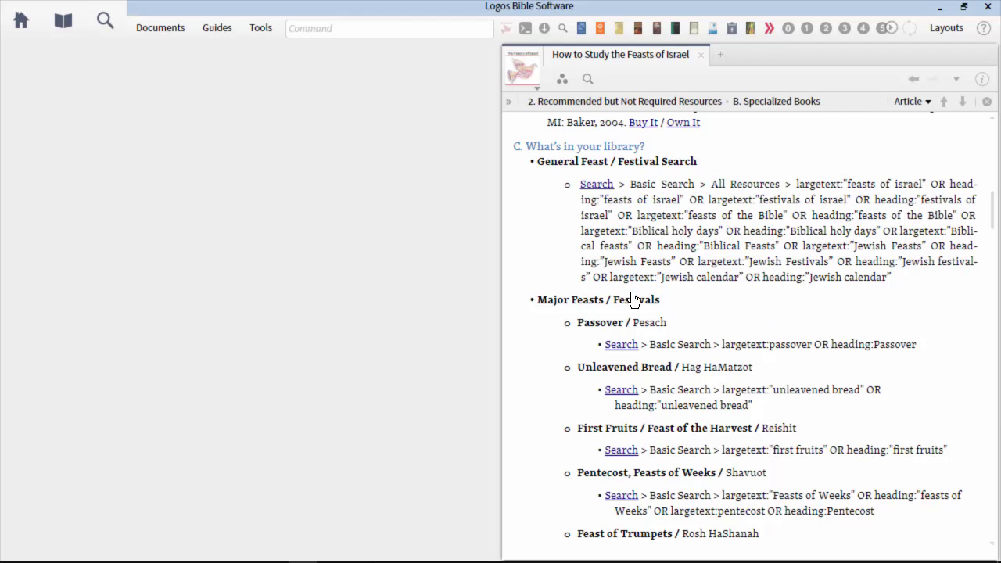
click(617, 496)
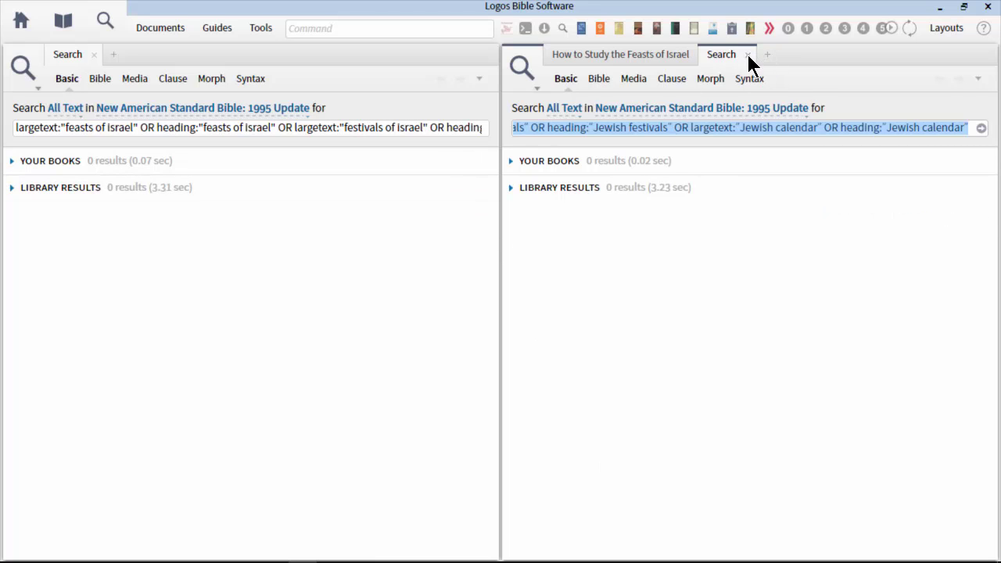
click(748, 55)
Set the basic search to cover All Resources instead of the single Bible
click(67, 83)
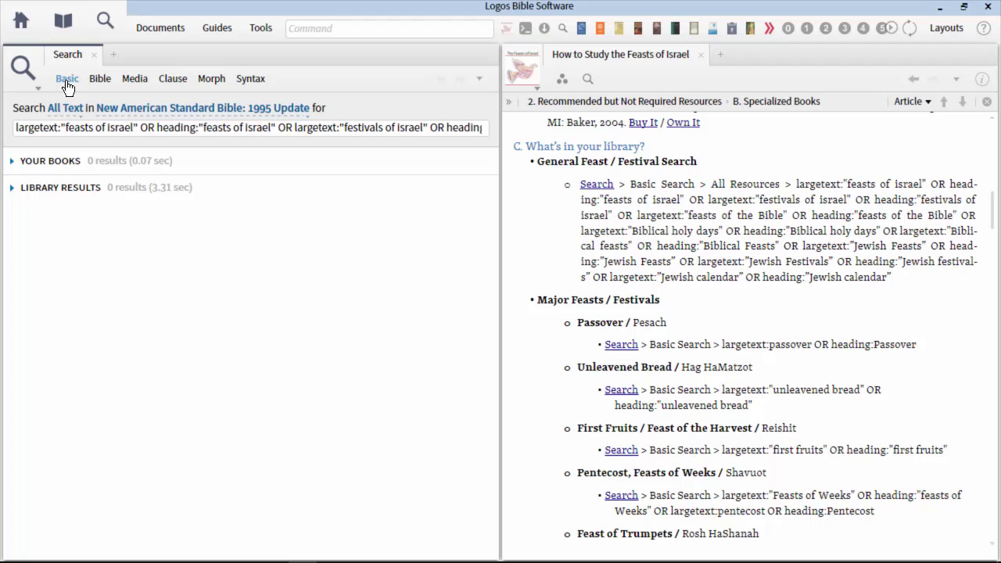
click(178, 111)
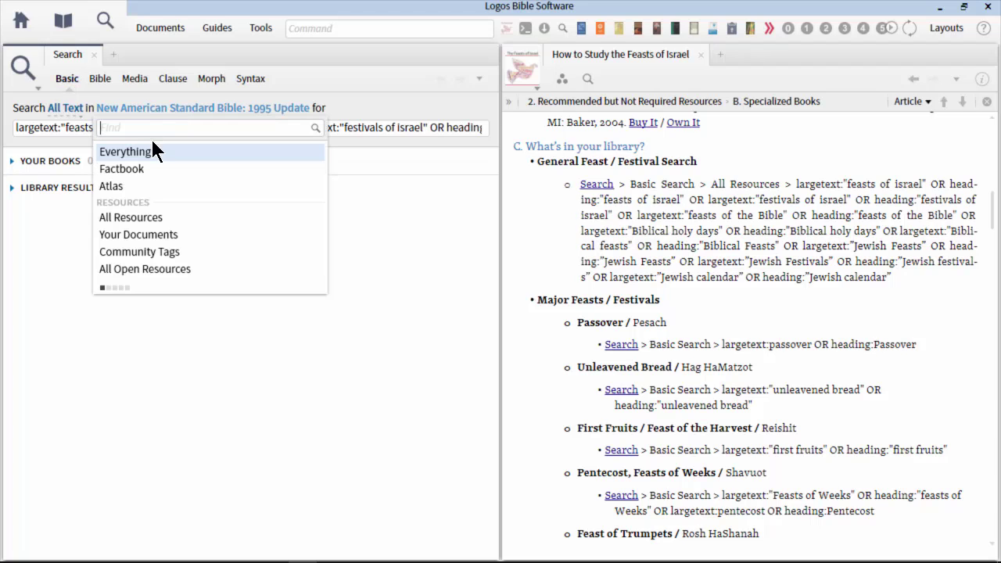
click(135, 214)
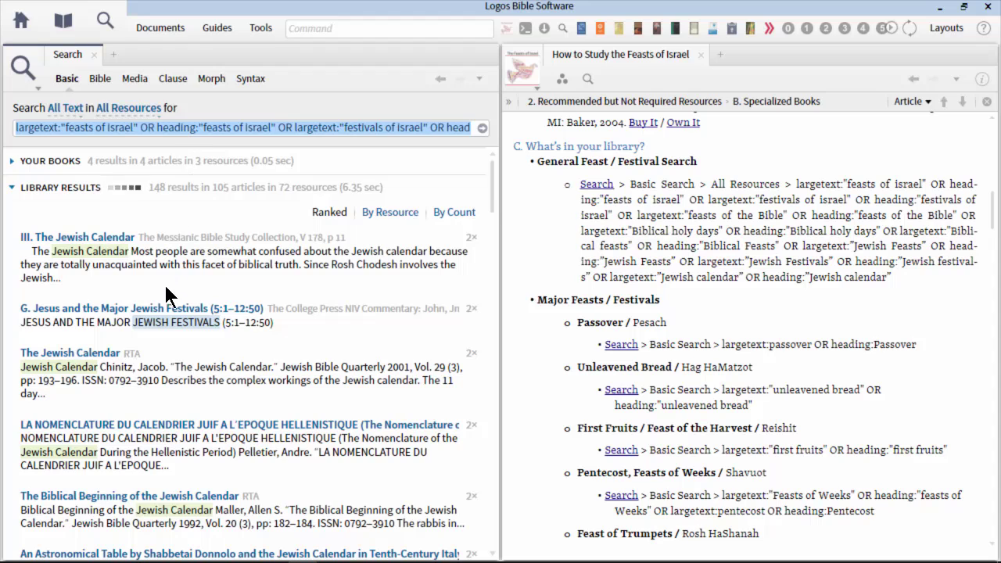
Examine the library results of the feast search, the query's terms, and the individual searches listed under Major Feasts / Festivals
mouse_move(112, 244)
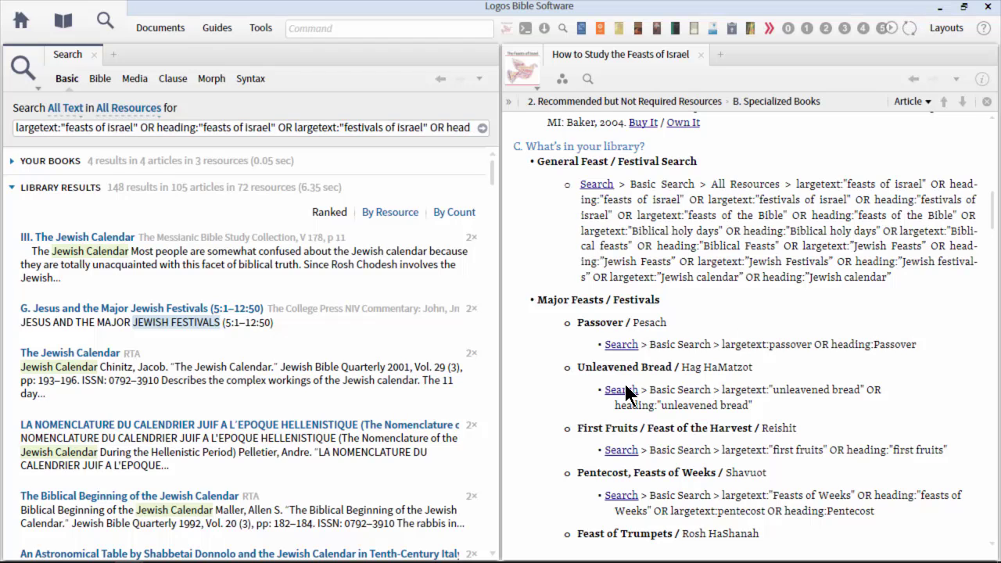
scroll(172, 431, down, 3)
scroll(178, 430, down, 9)
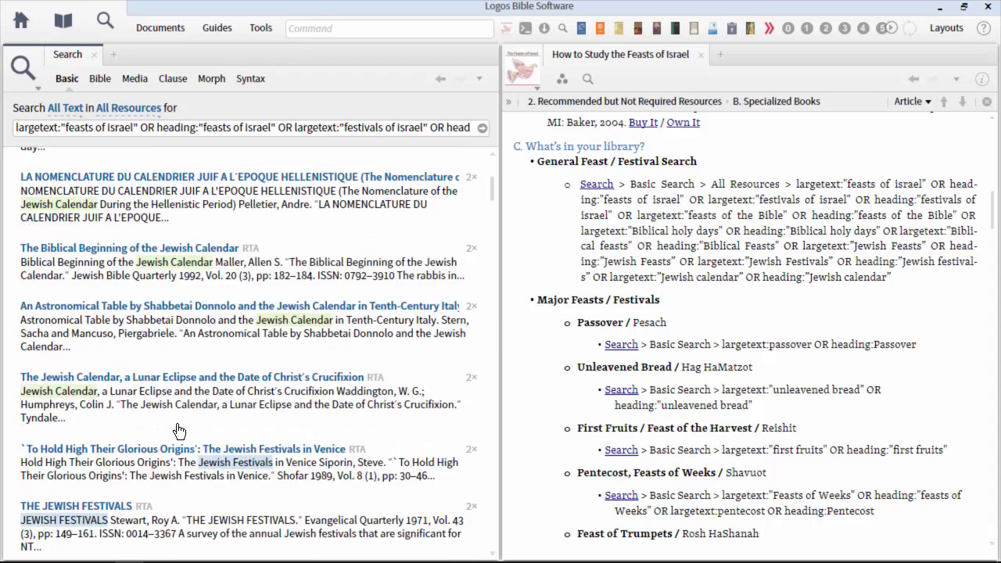
scroll(178, 430, down, 7)
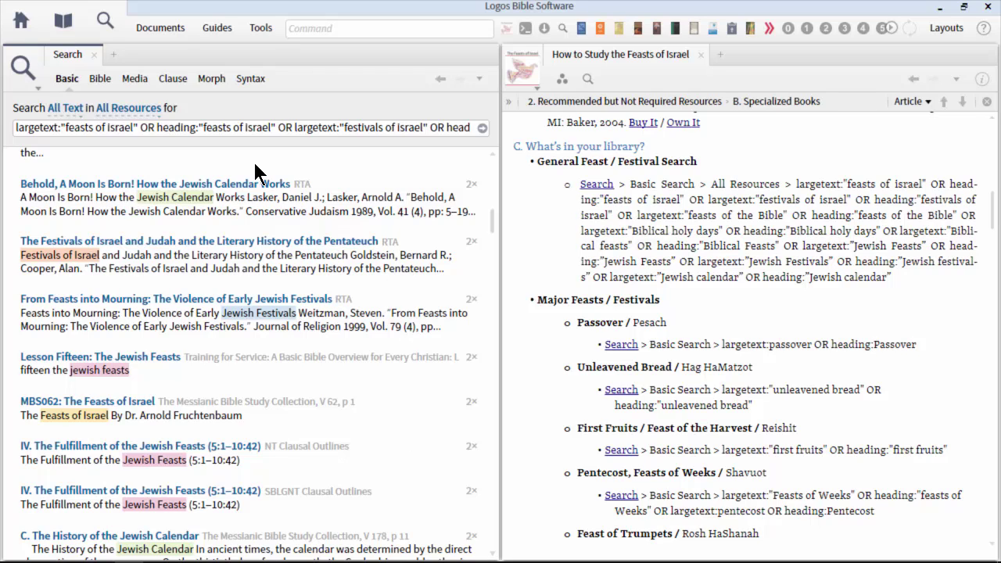
click(387, 119)
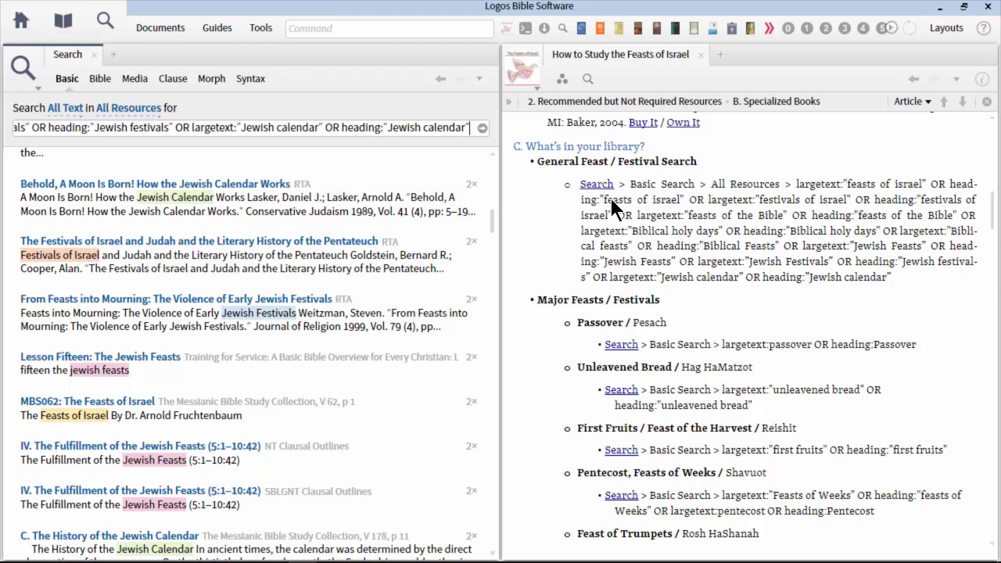
scroll(836, 341, down, 2)
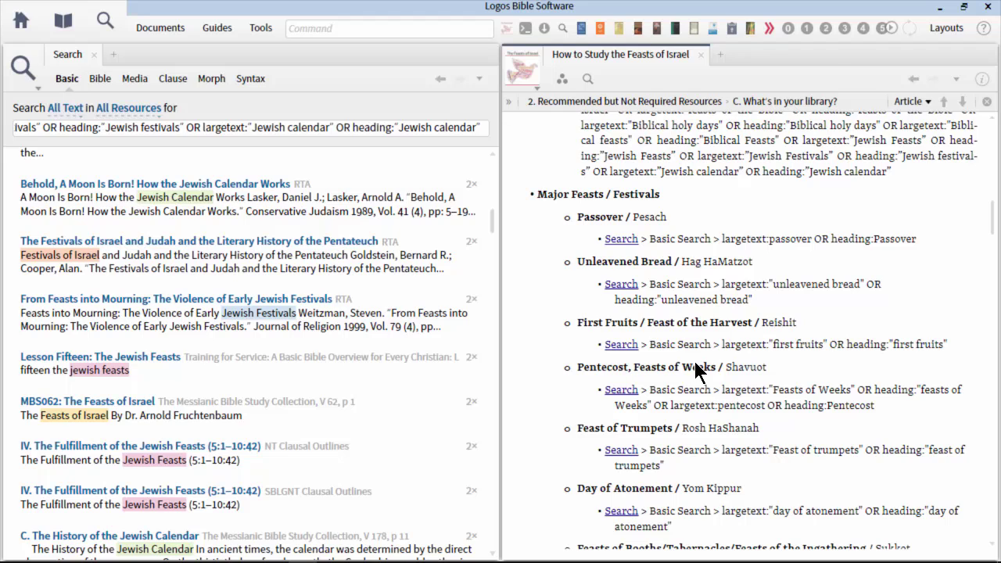
scroll(757, 430, down, 1)
scroll(757, 431, down, 2)
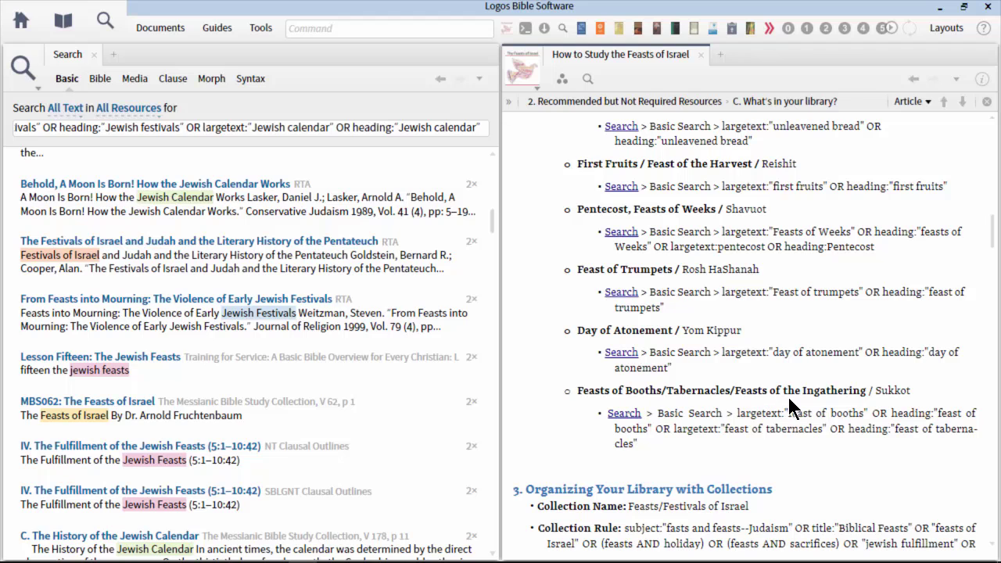
scroll(821, 395, up, 4)
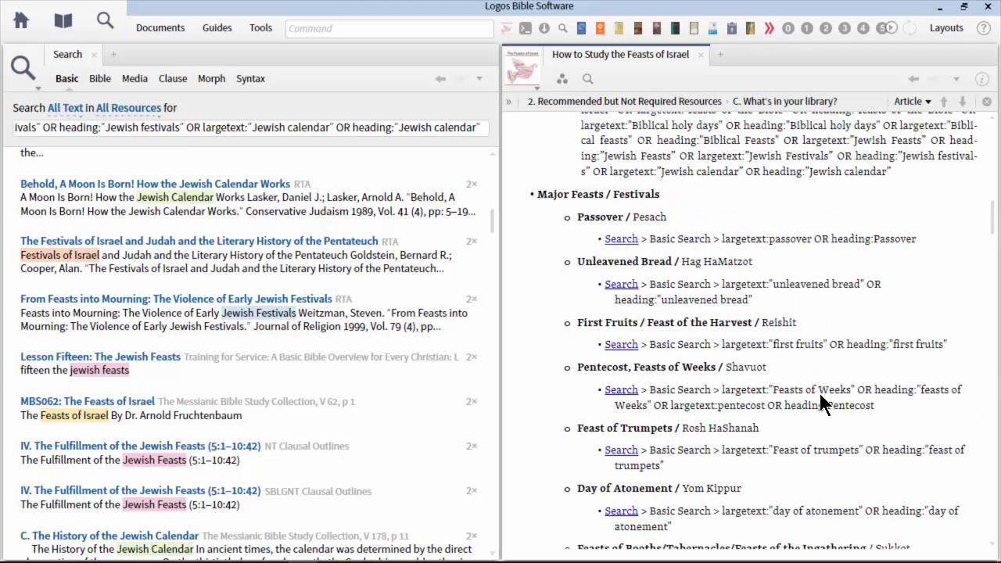
scroll(822, 403, down, 1)
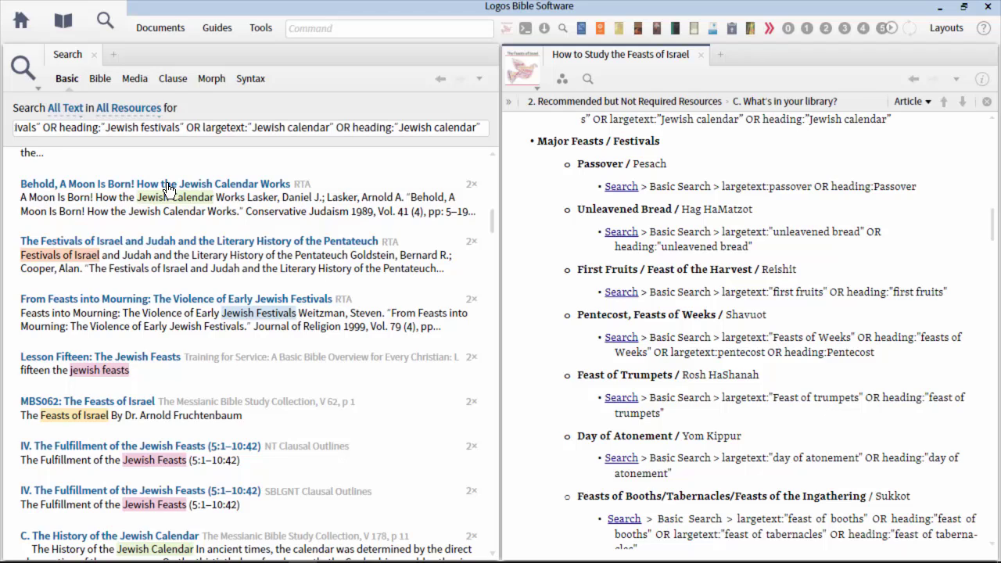
Close the general feast search and the New American Standard Bible beside the notes
click(94, 54)
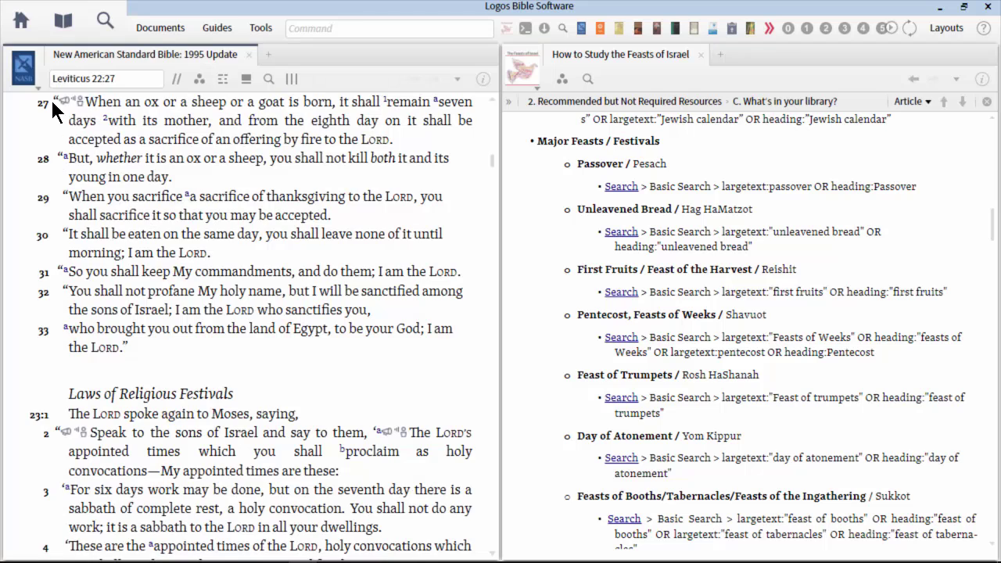
click(121, 79)
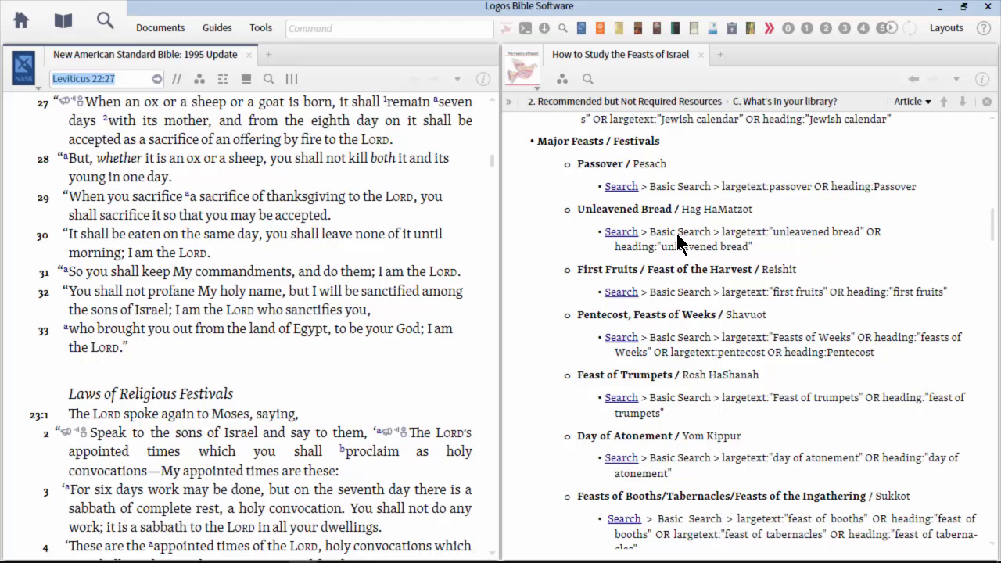
key(ctrl+w)
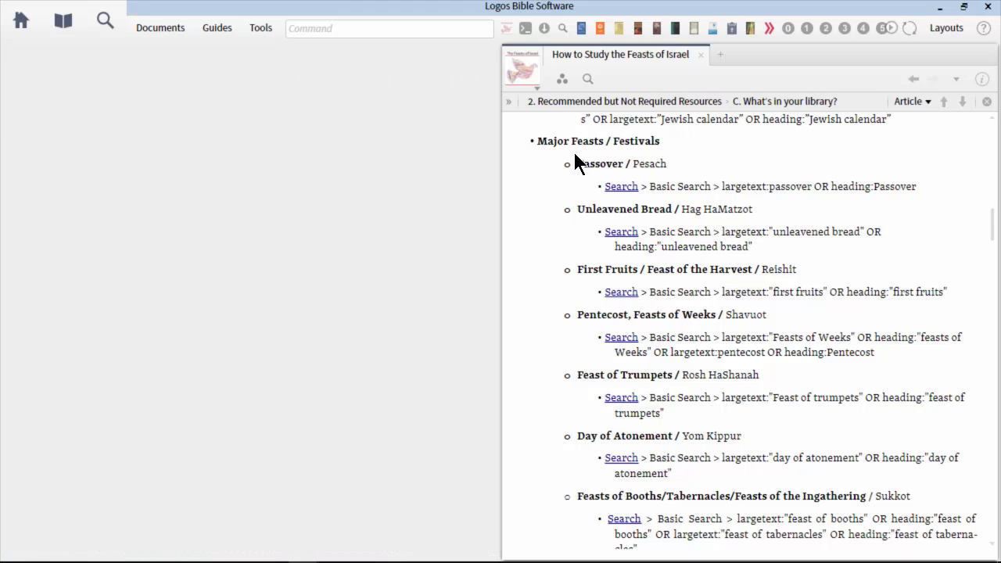
Run the Passover query from the notes, largetext:passover OR heading:Passover, in a new basic search of All Resources
click(111, 27)
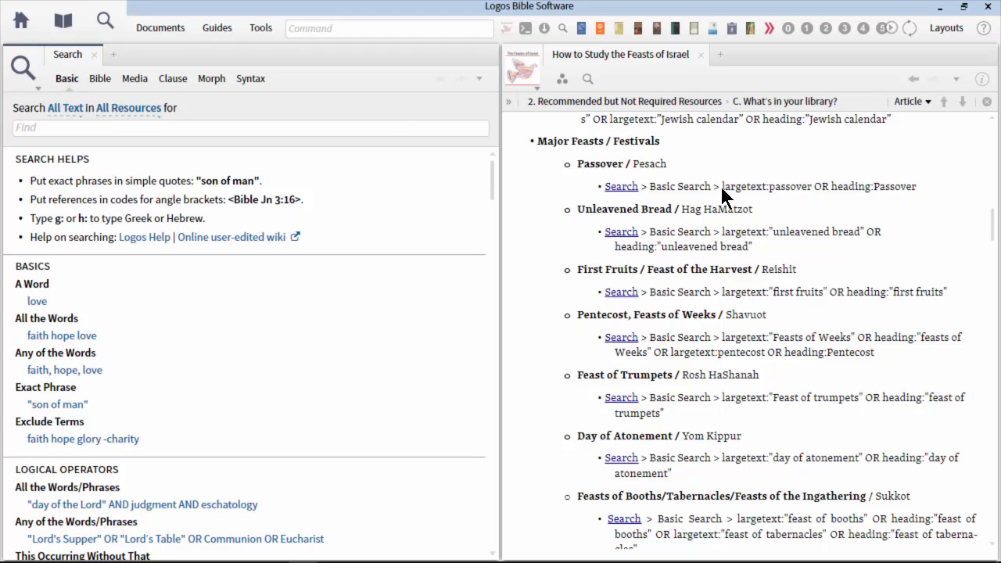
drag(724, 187, 922, 189)
key(ctrl+c)
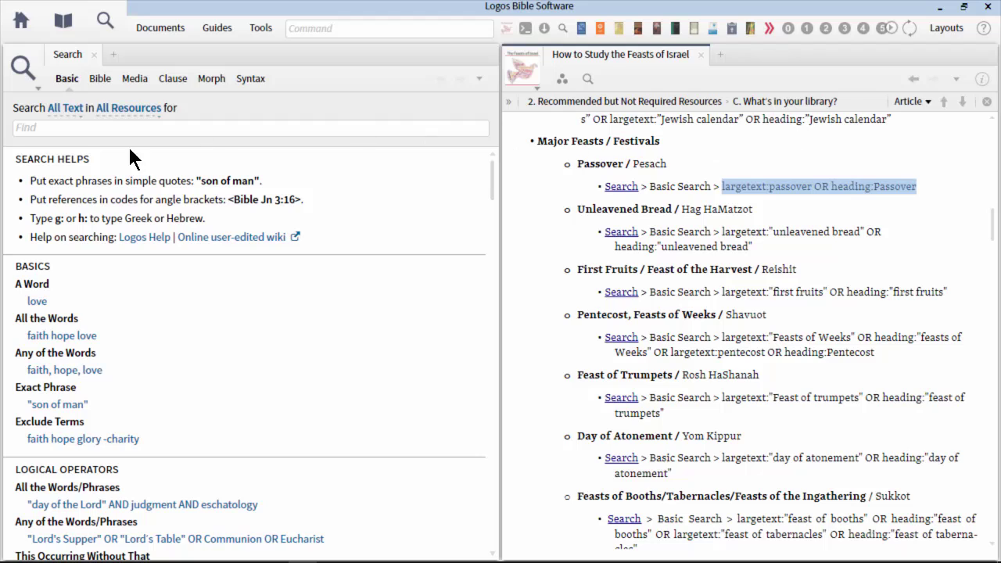
click(58, 124)
key(ctrl+v)
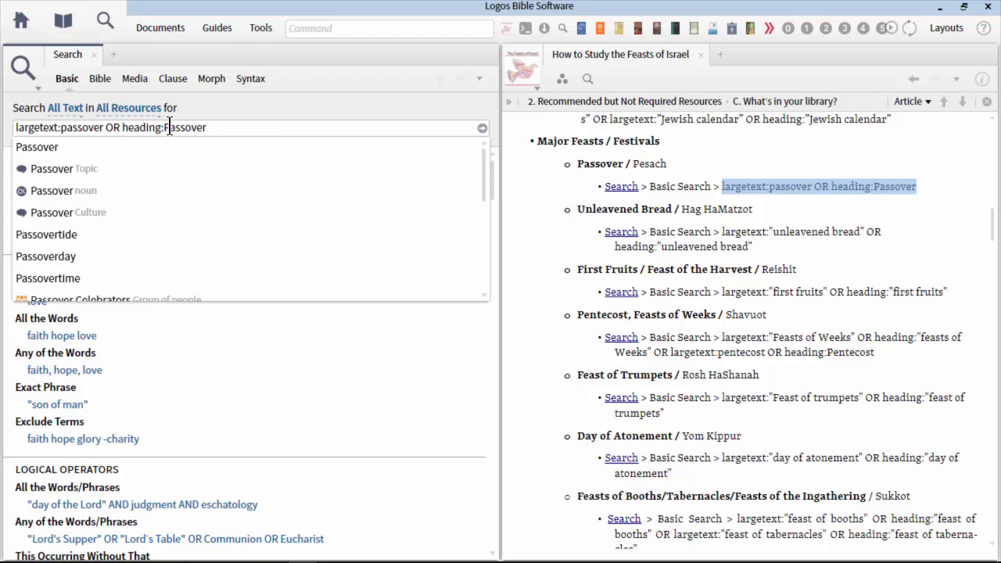
key(Return)
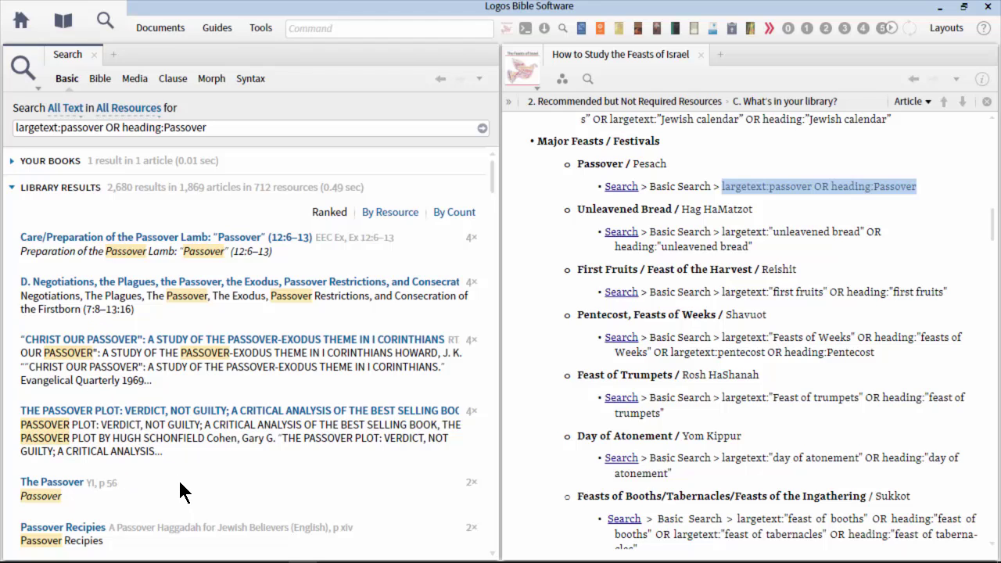
Group the Passover results by resource and open the Passover article found in the Baker Encyclopedia of the Bible
click(398, 214)
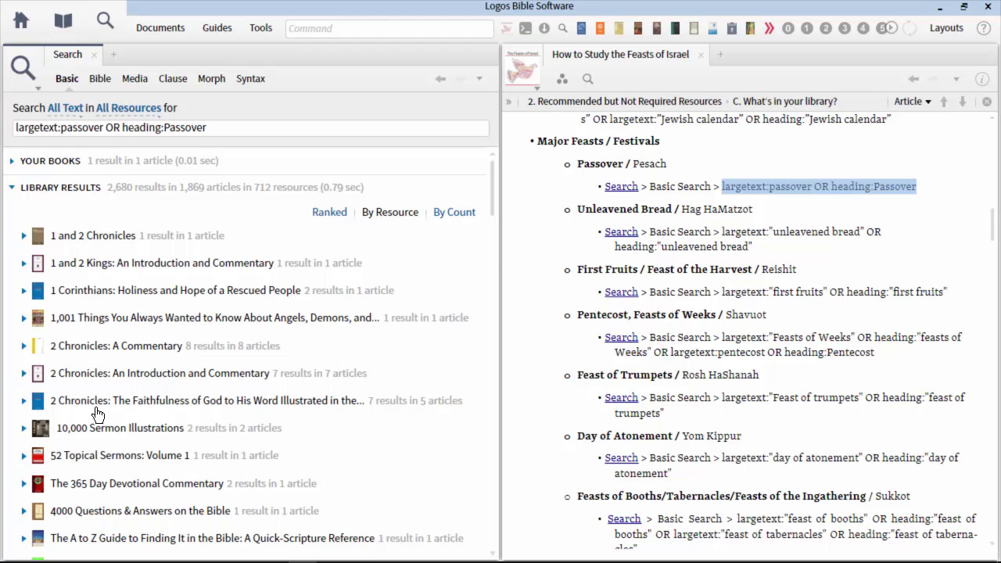
drag(492, 201, 478, 294)
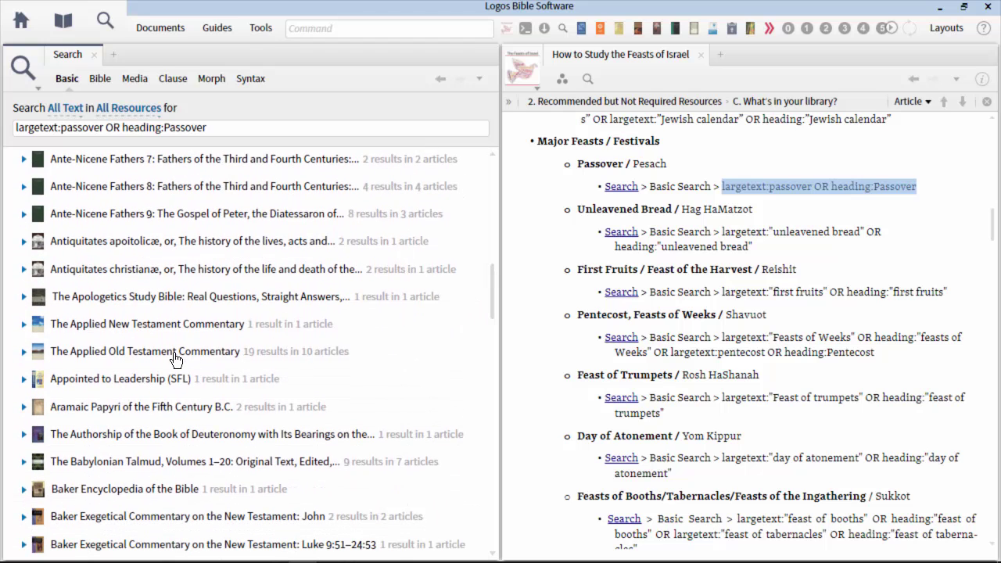
mouse_move(277, 342)
drag(494, 306, 493, 336)
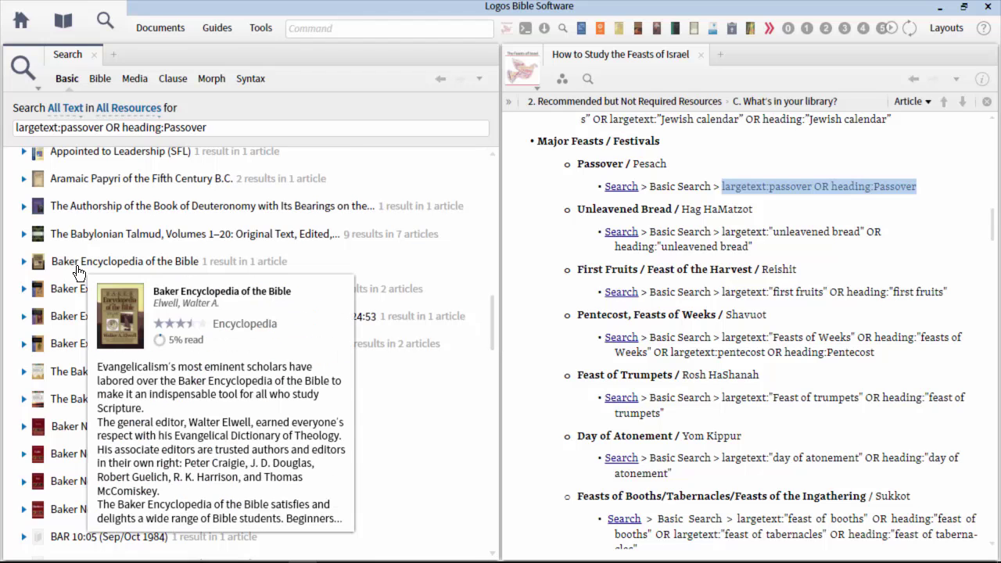
click(79, 266)
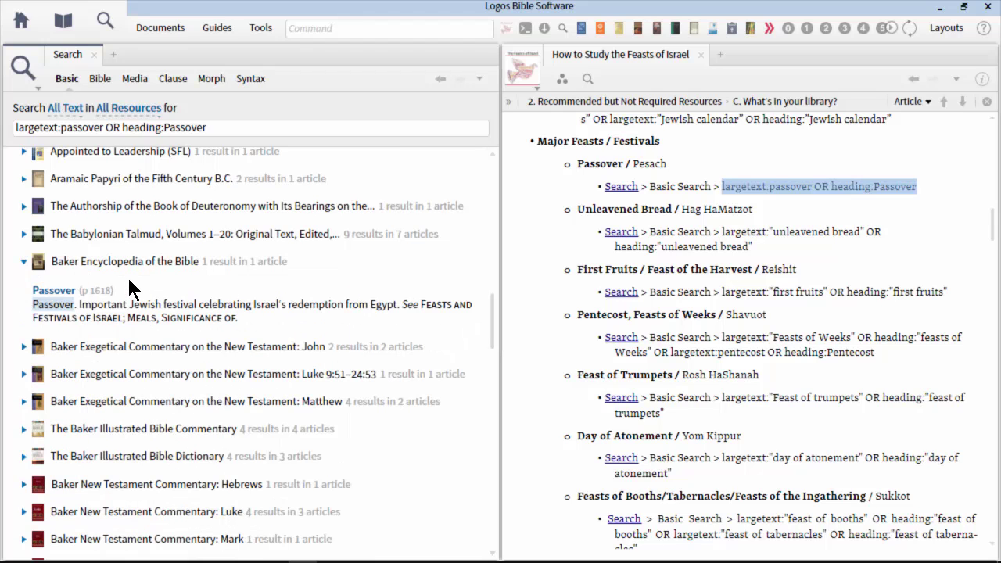
click(63, 291)
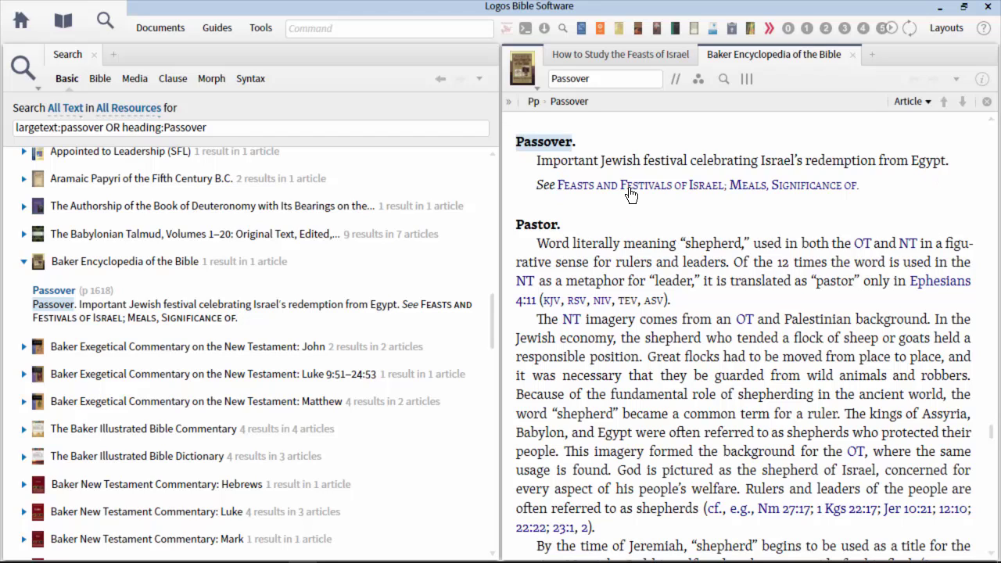
Examine the annual feasts table in the cross-referenced Feasts and Festivals of Israel article, and close the encyclopedia
mouse_move(630, 193)
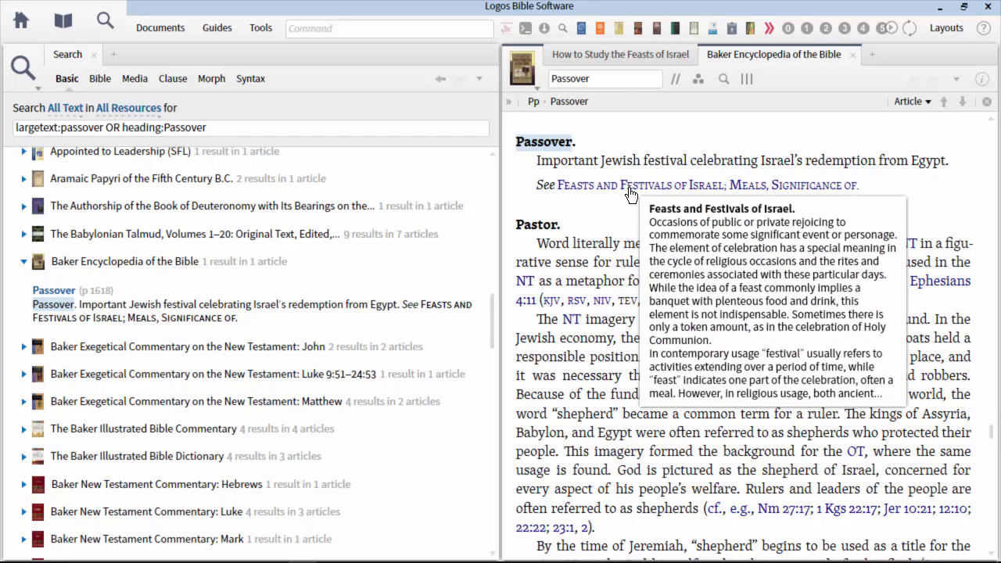
click(631, 187)
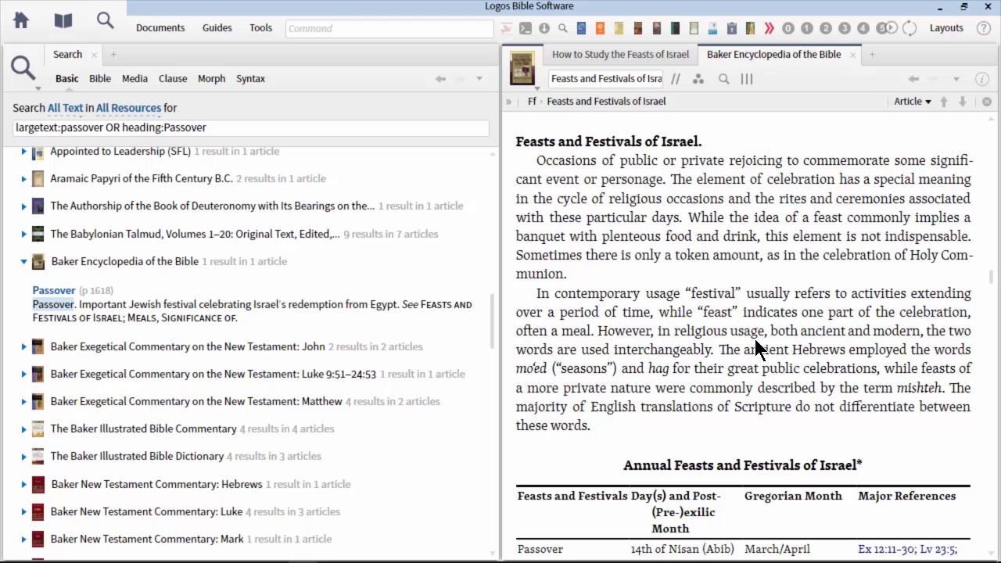
scroll(764, 410, down, 1)
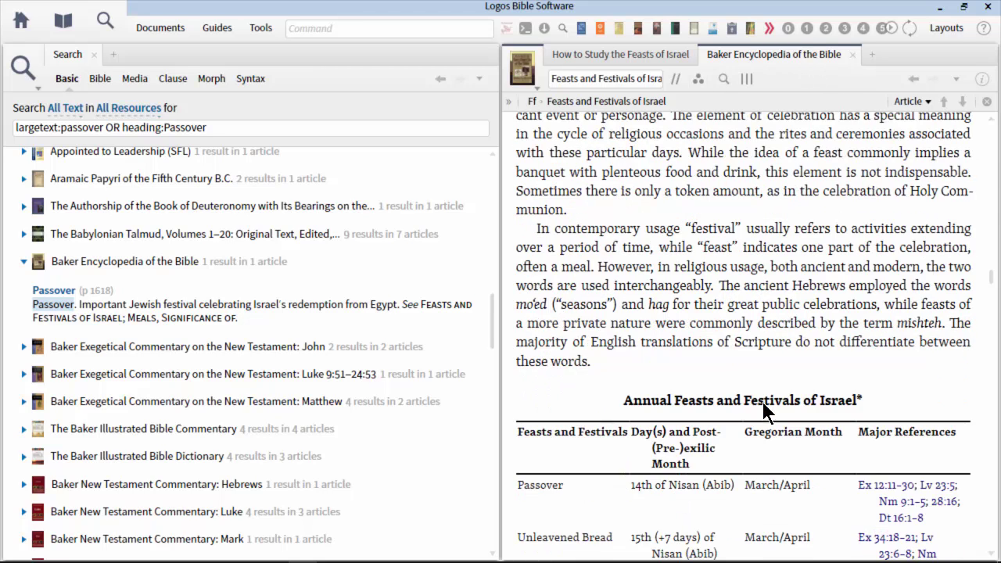
scroll(764, 410, down, 5)
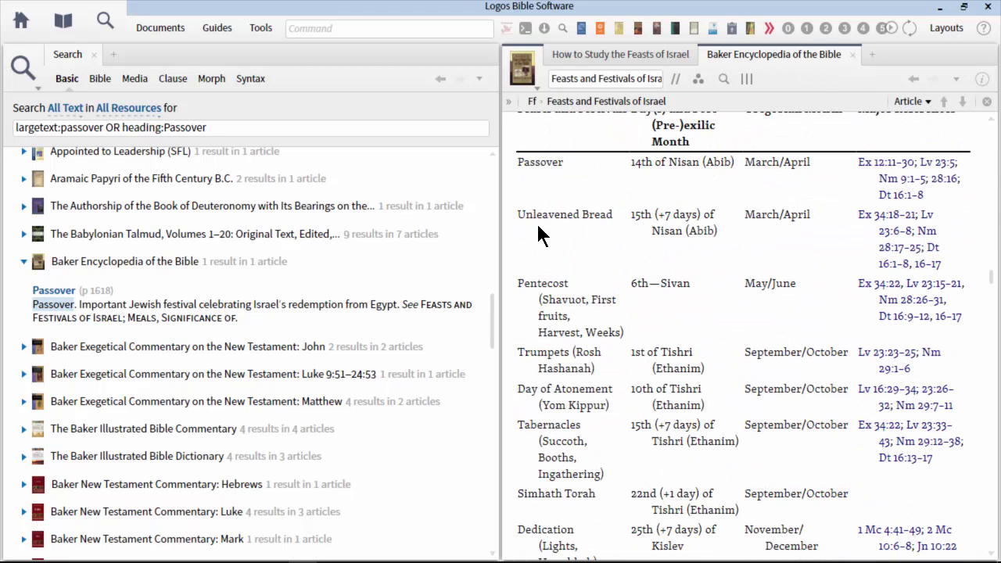
scroll(653, 176, up, 1)
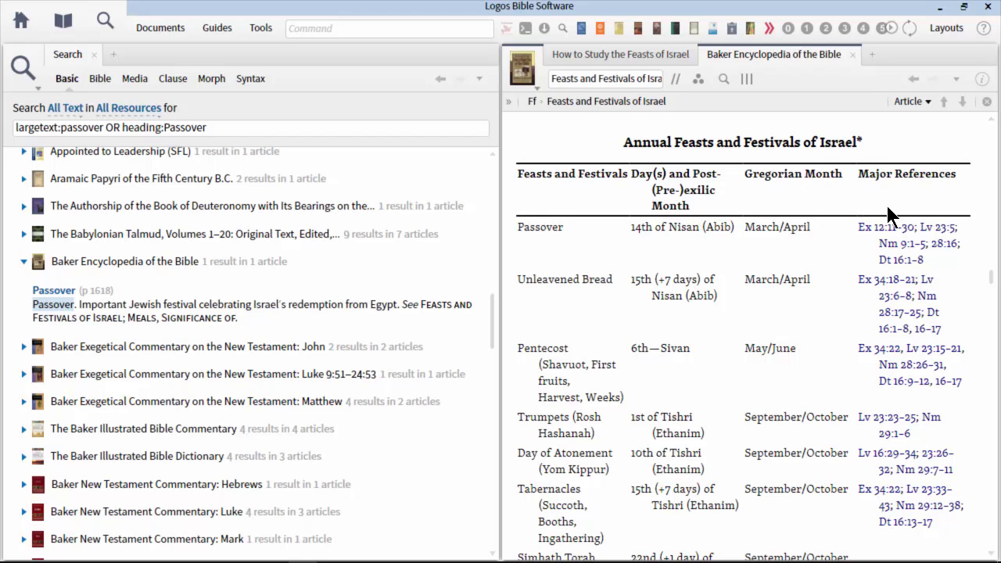
scroll(732, 475, down, 1)
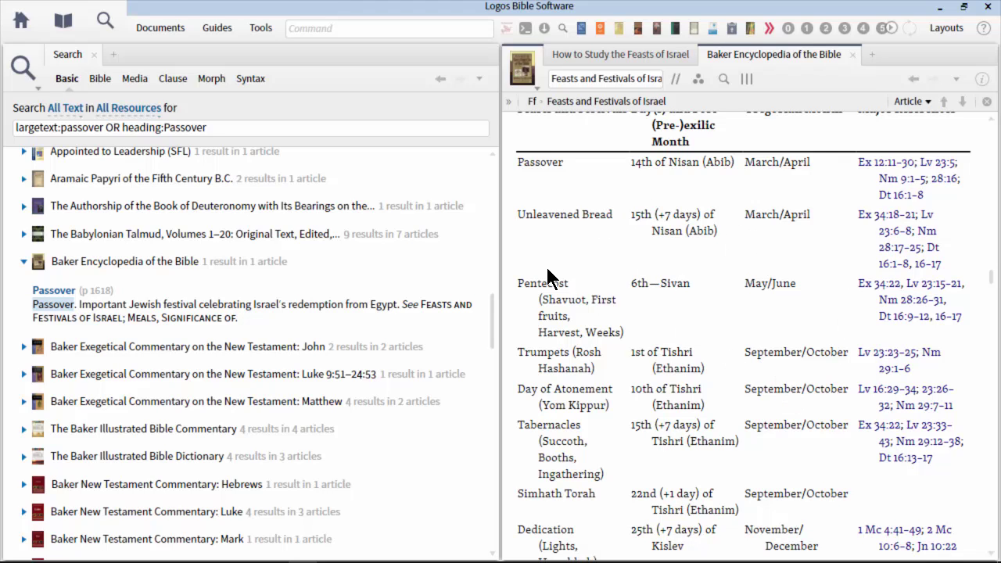
click(67, 261)
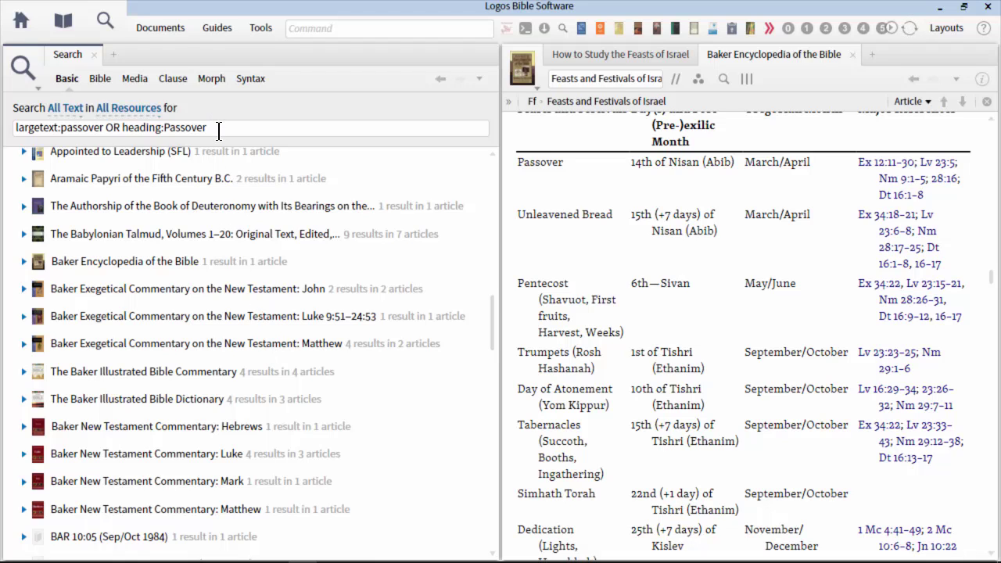
click(854, 55)
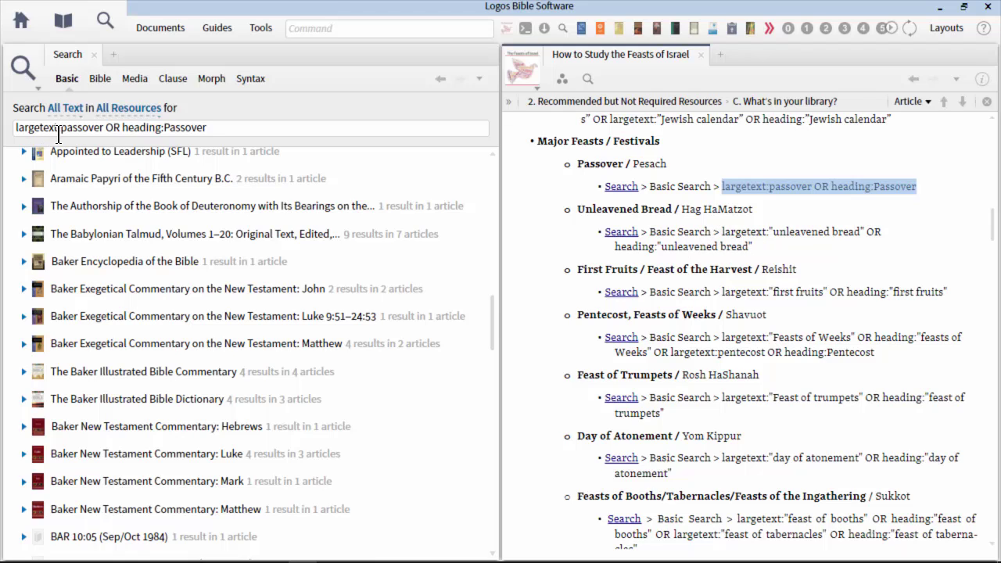
Replace the search query with the notes' Unleavened Bread query, largetext:"unleavened bread" OR heading:"unleavened bread", and run it
click(31, 129)
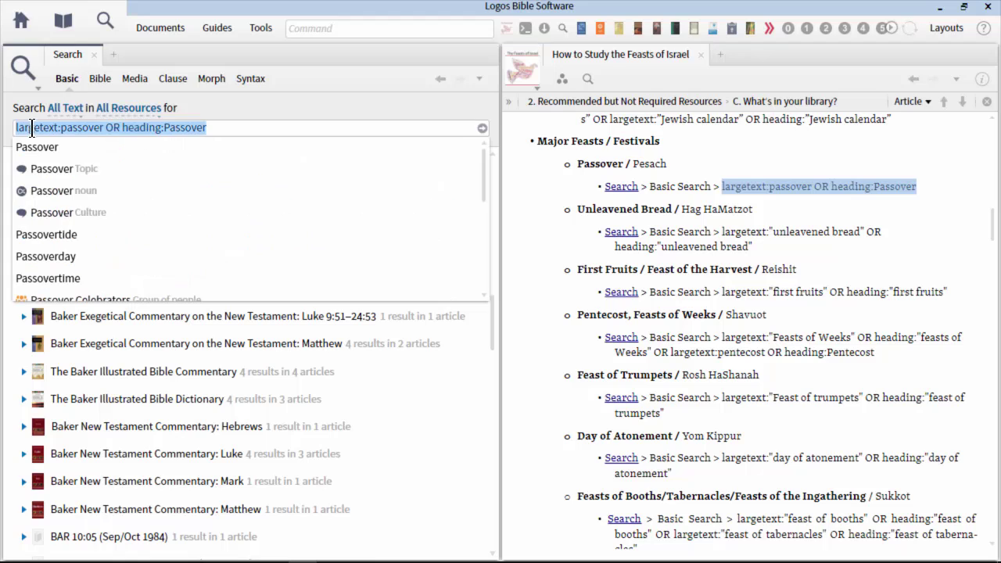
double_click(135, 127)
click(712, 235)
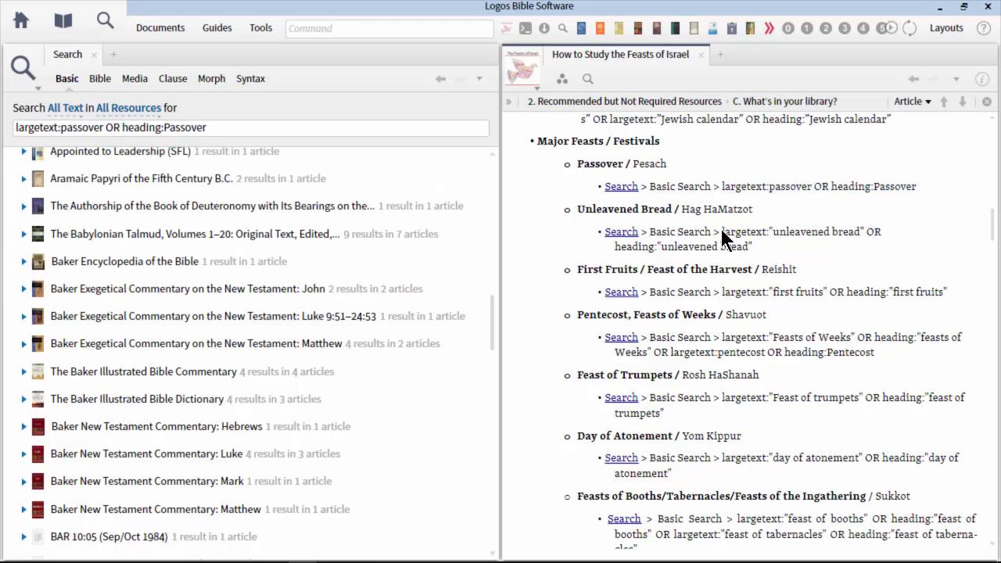
drag(720, 228, 798, 259)
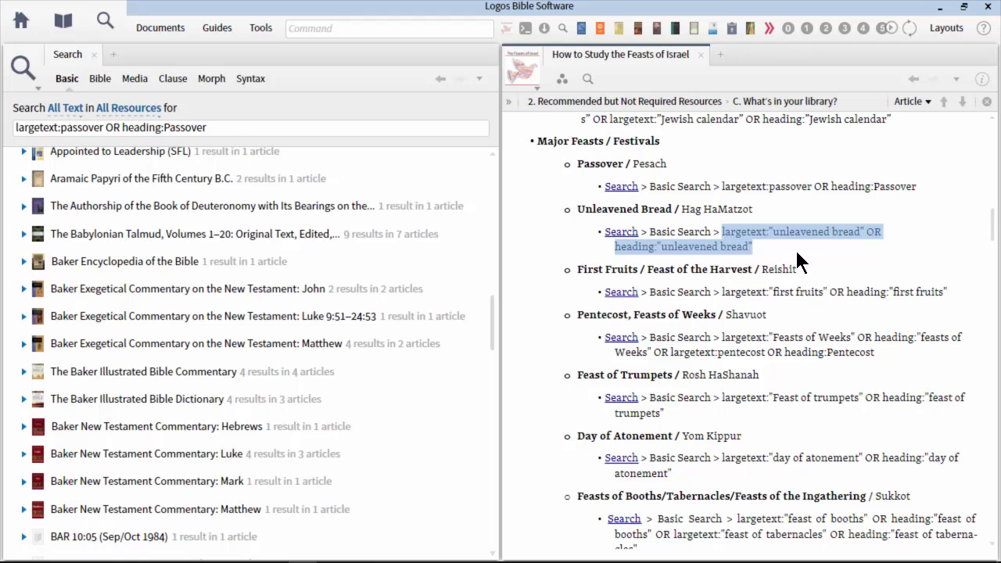
key(ctrl+c)
click(236, 127)
key(ctrl+v)
key(Return)
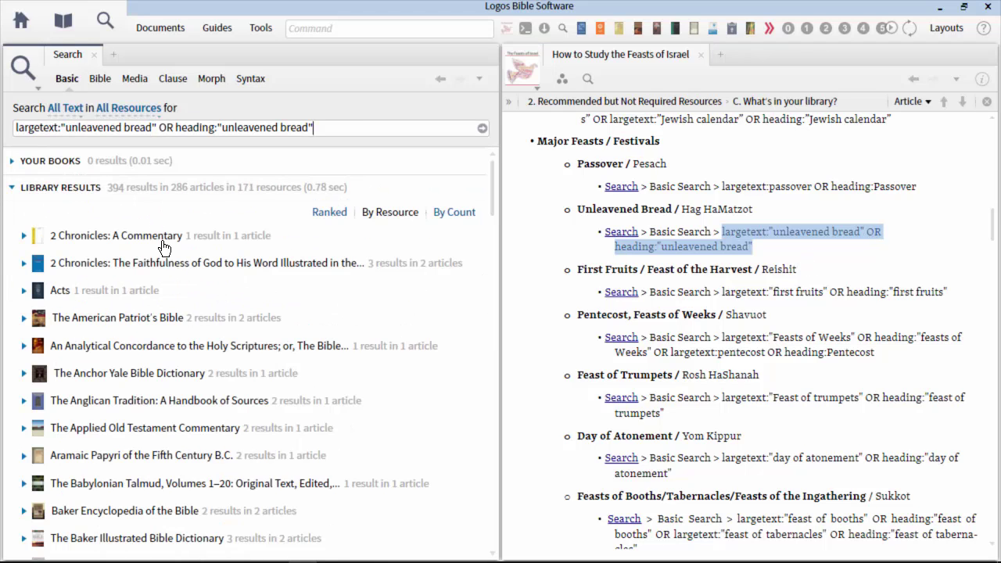
Look through the library resources listed for the unleavened bread search
mouse_move(174, 347)
scroll(173, 346, down, 10)
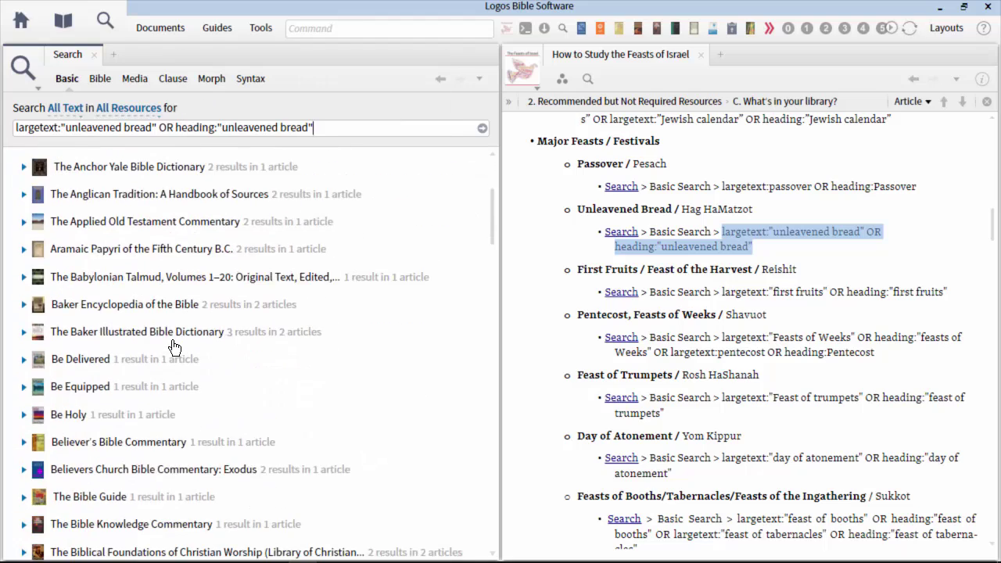
scroll(173, 347, down, 10)
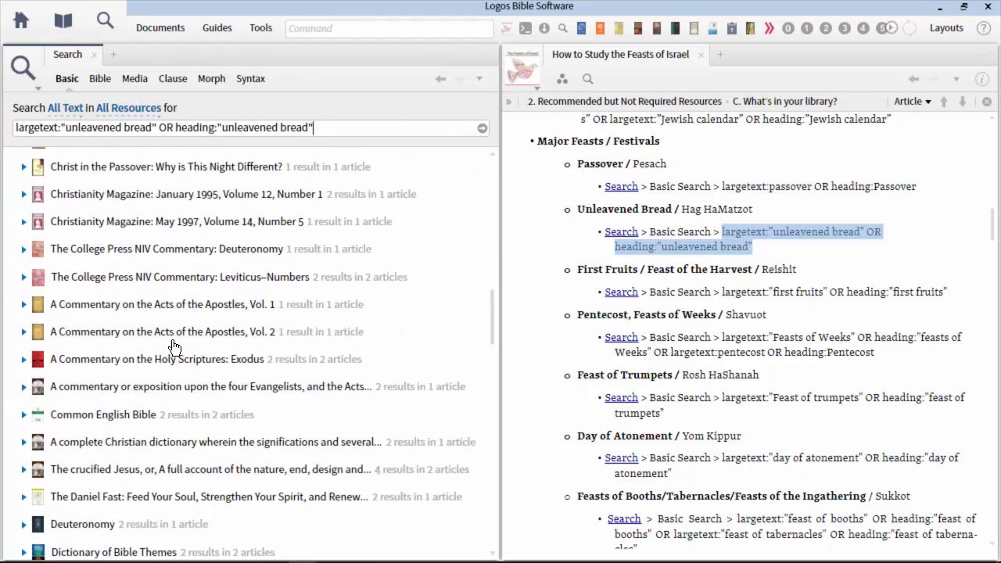
scroll(174, 347, down, 10)
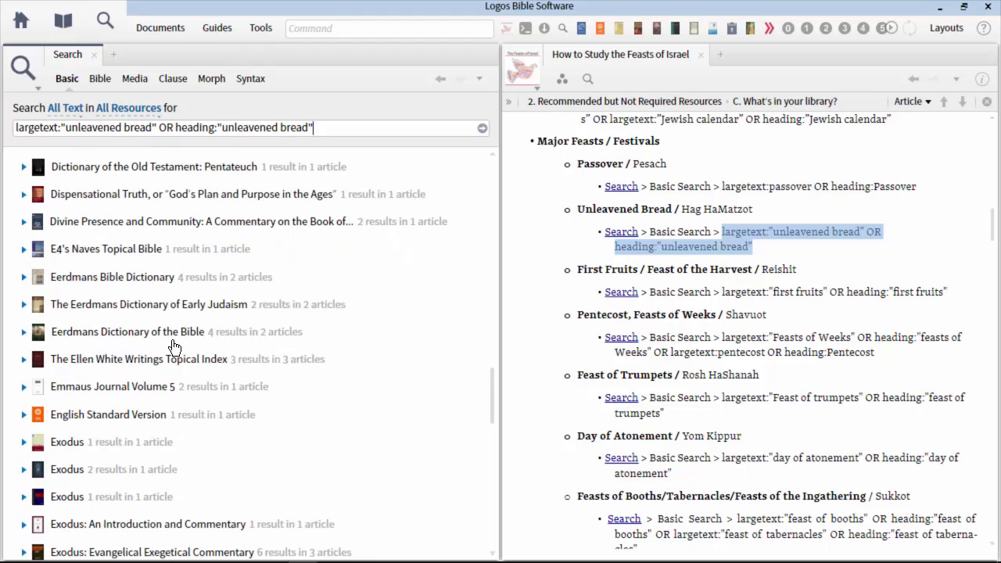
scroll(174, 346, down, 5)
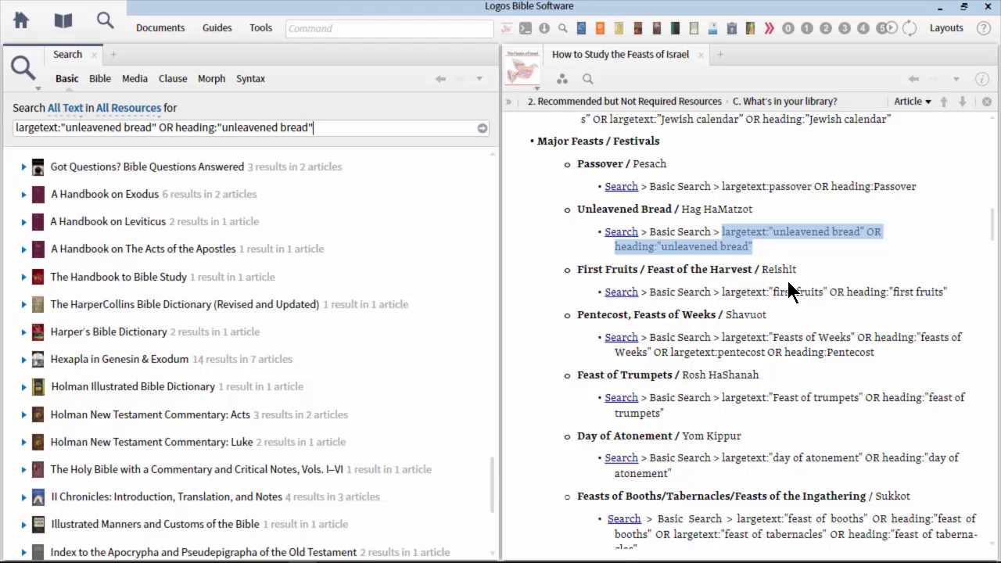
Close the search and select the full collection rule under Organizing Your Library with Collections in the notes
scroll(786, 280, down, 3)
scroll(790, 289, down, 3)
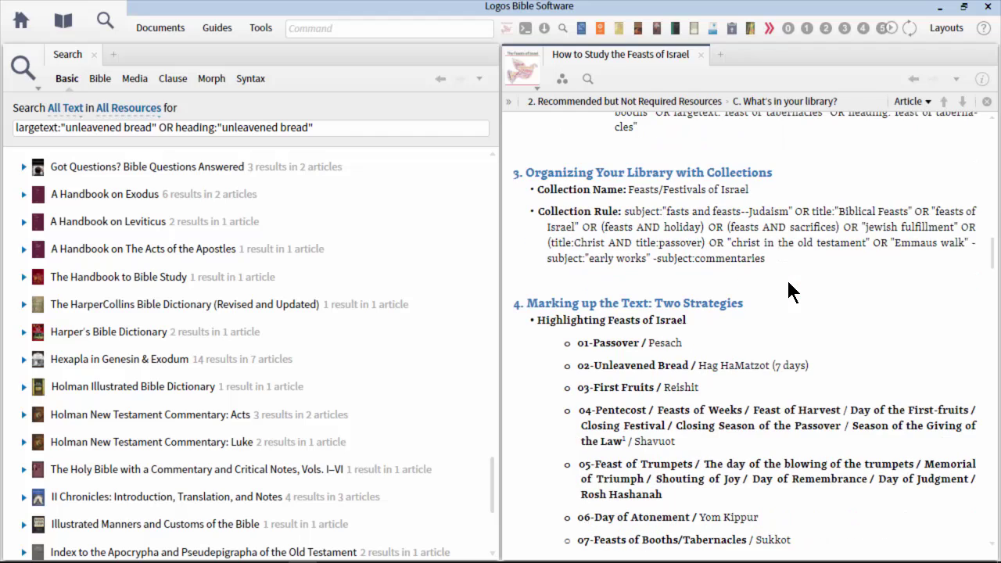
click(490, 55)
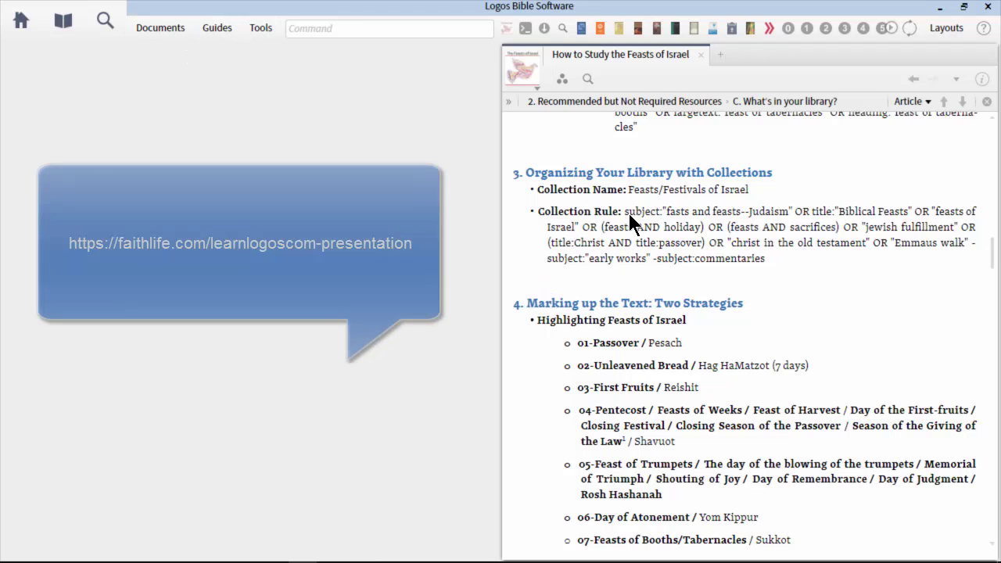
drag(624, 211, 772, 266)
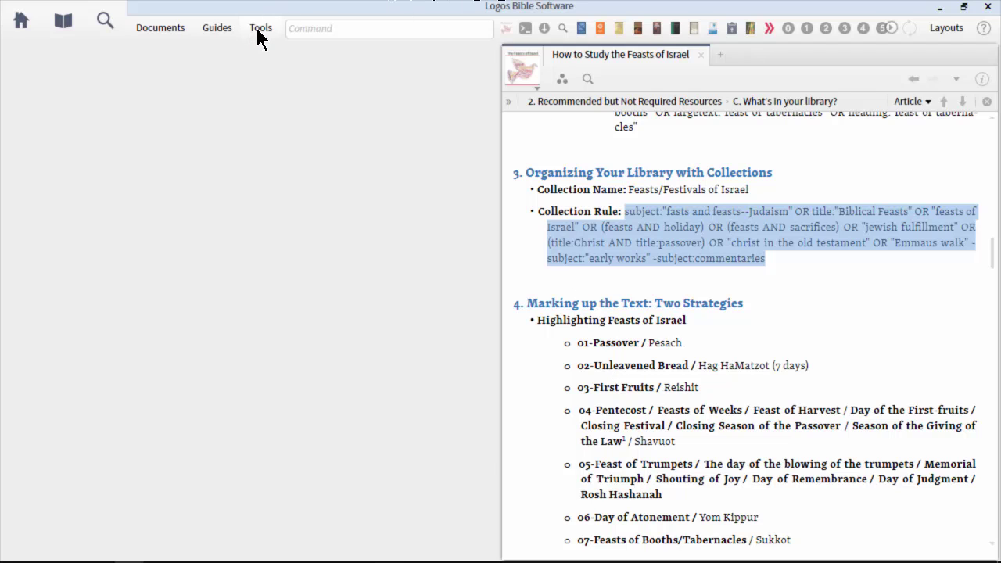
Open a new collection and name it Feasts/Festivals of Israel, copying the collection name from the notes
click(259, 30)
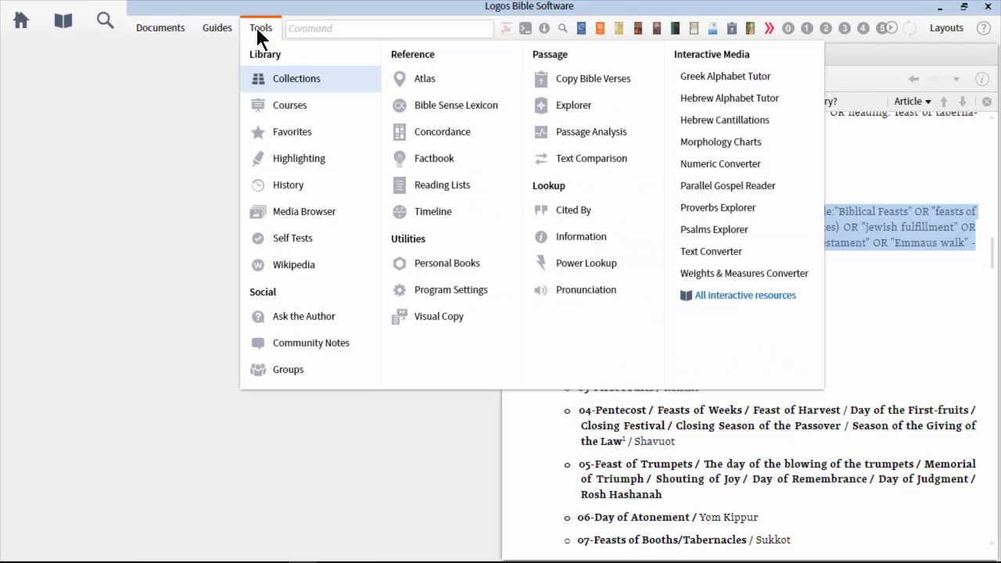
click(301, 85)
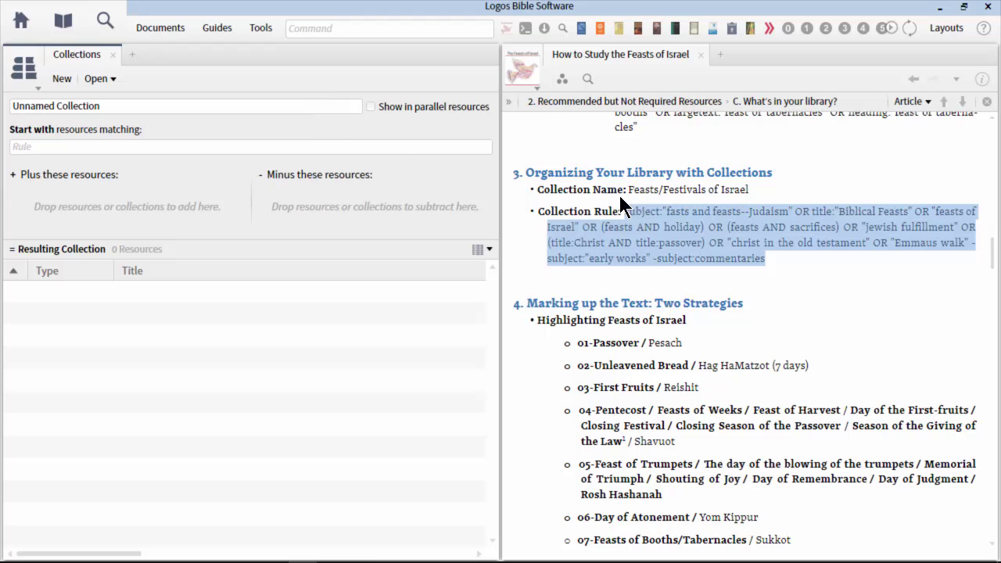
drag(628, 191, 747, 195)
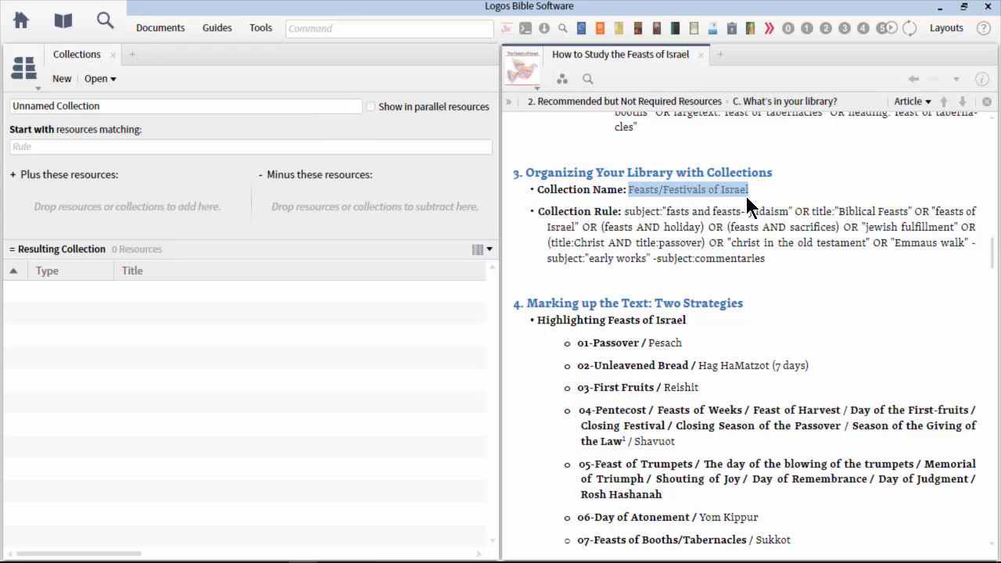
drag(113, 105, 2, 111)
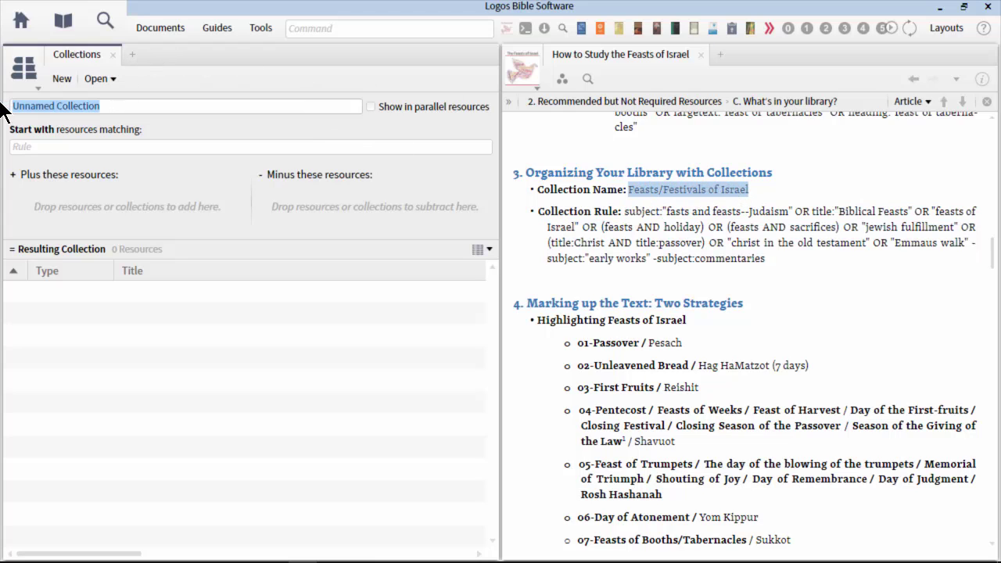
key(ctrl+v)
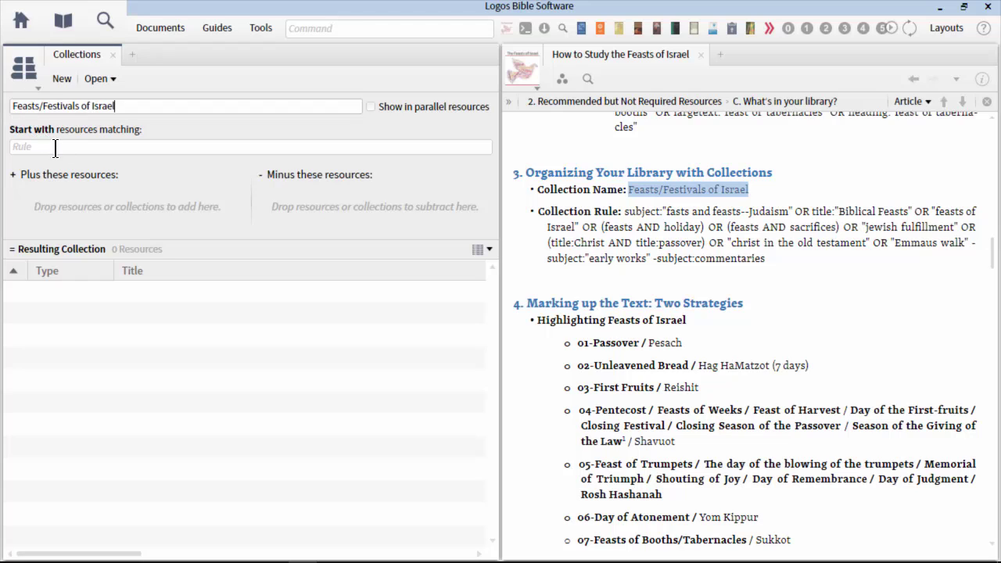
Set the collection's starting rule to the notes' full Collection Rule, from subject:"fasts and feasts--Judaism" through -subject:commentaries
drag(624, 211, 758, 256)
key(ctrl+c)
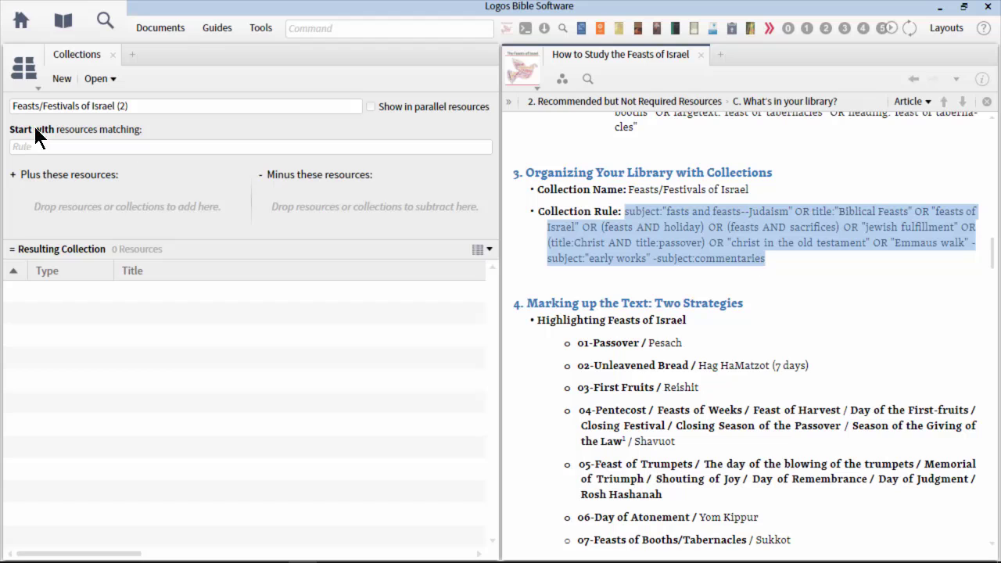
click(36, 134)
key(ctrl+v)
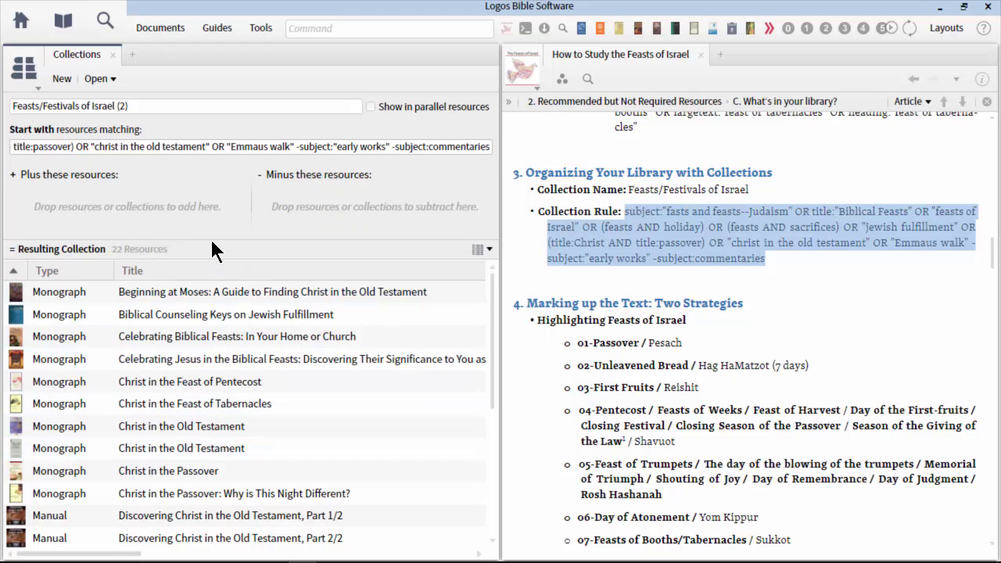
Review the resulting collection, subtract To Understand the Bible Look for Jesus from it, and remove that exclusion again
scroll(208, 405, down, 5)
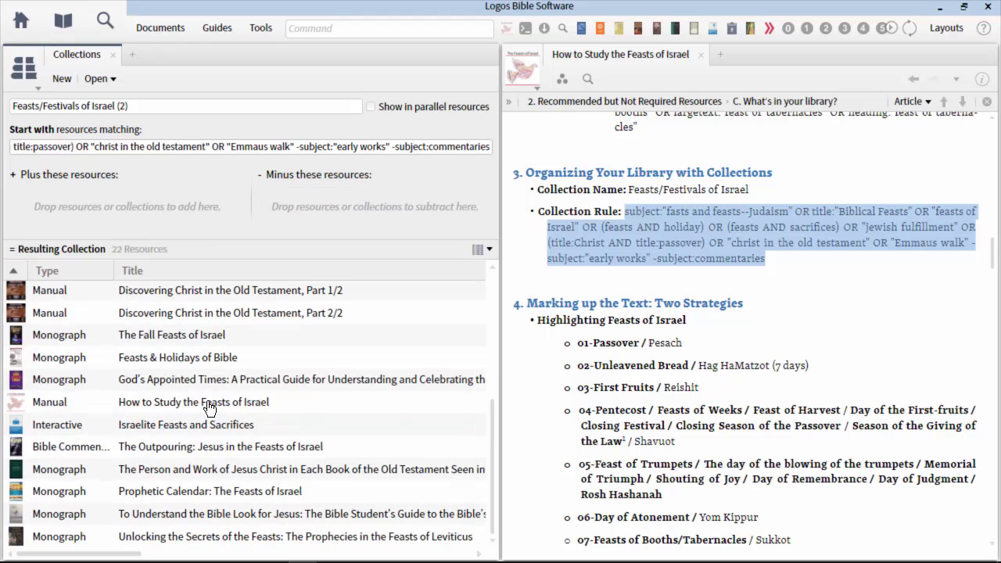
scroll(209, 408, up, 5)
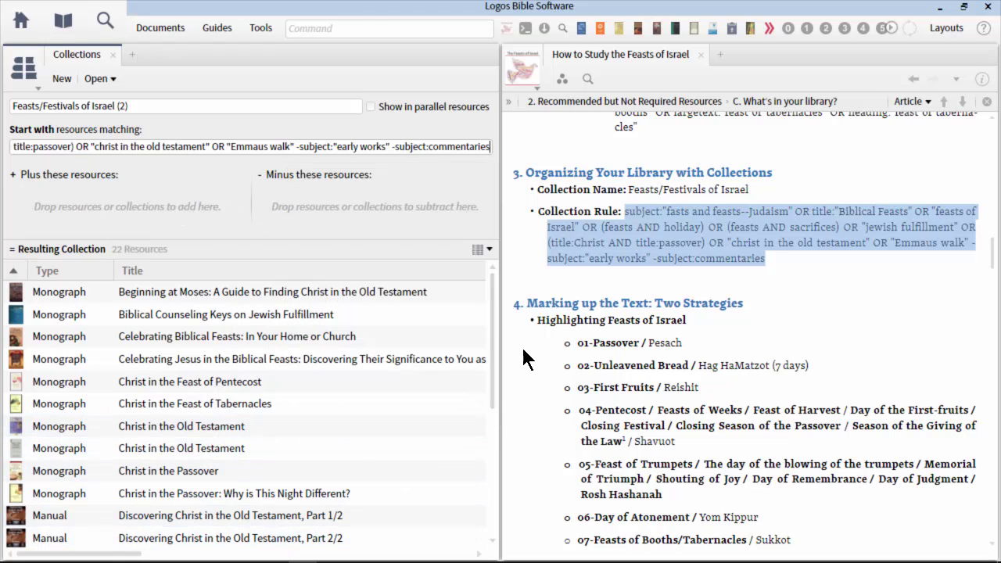
drag(495, 338, 506, 479)
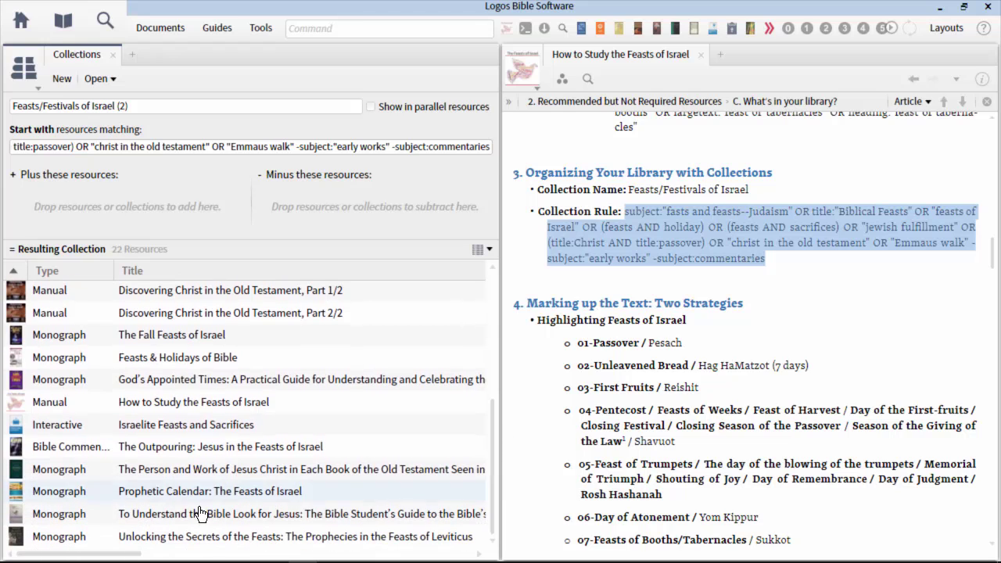
drag(81, 520, 361, 205)
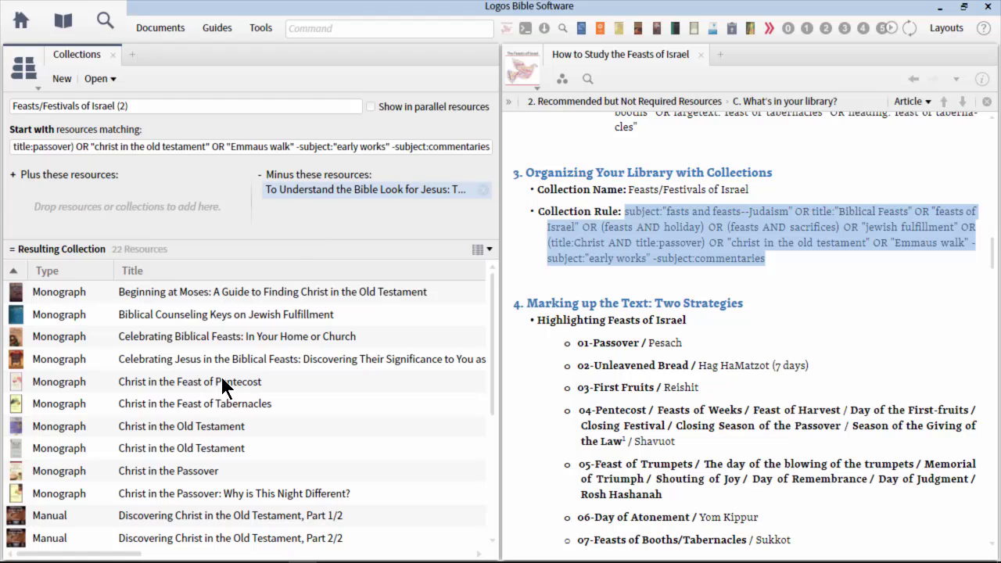
click(483, 192)
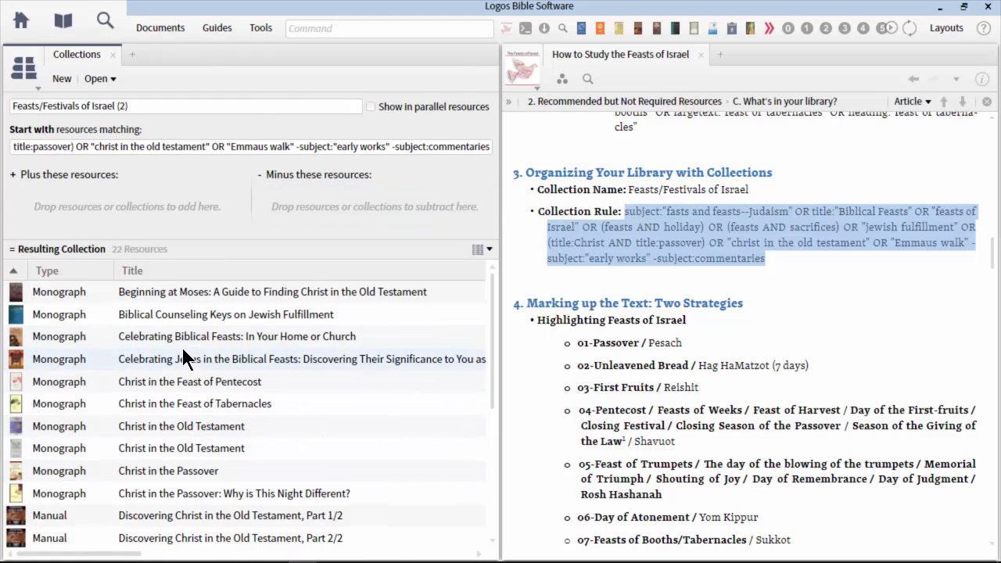
Add 0162 from The Text of the Earliest New Testament Greek Manuscripts to the collection from the library, and remove the addition again
mouse_move(184, 359)
mouse_move(347, 448)
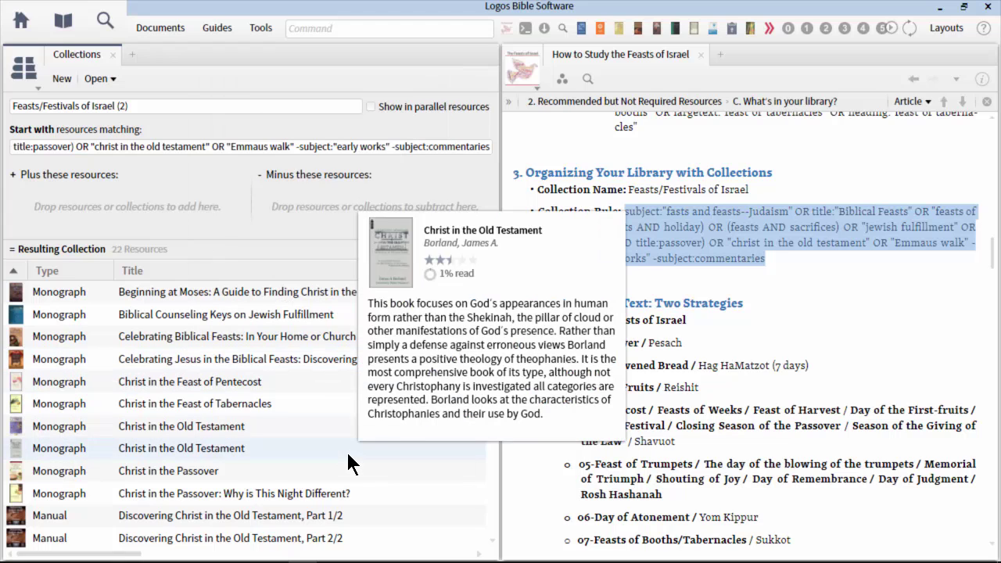
click(63, 23)
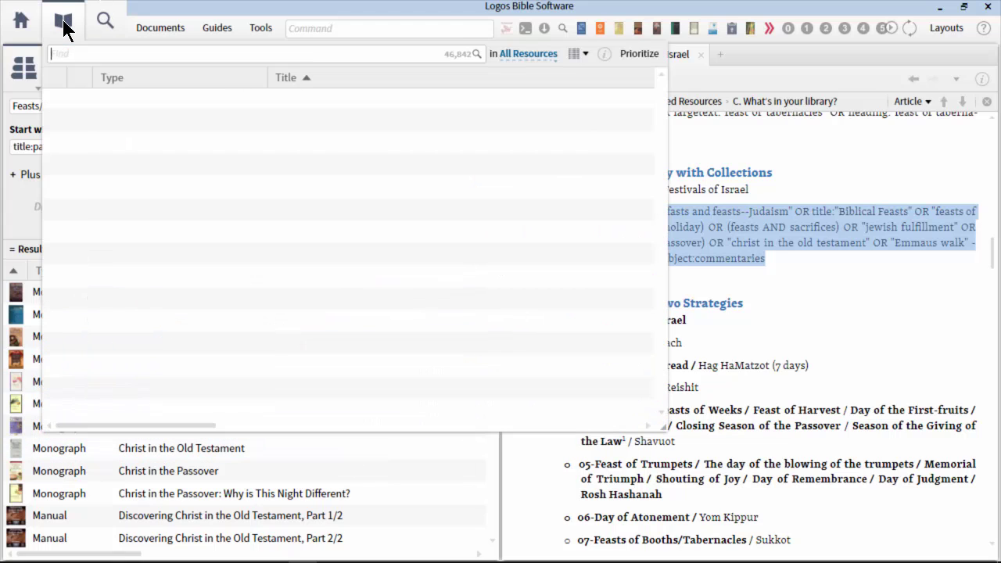
mouse_move(133, 101)
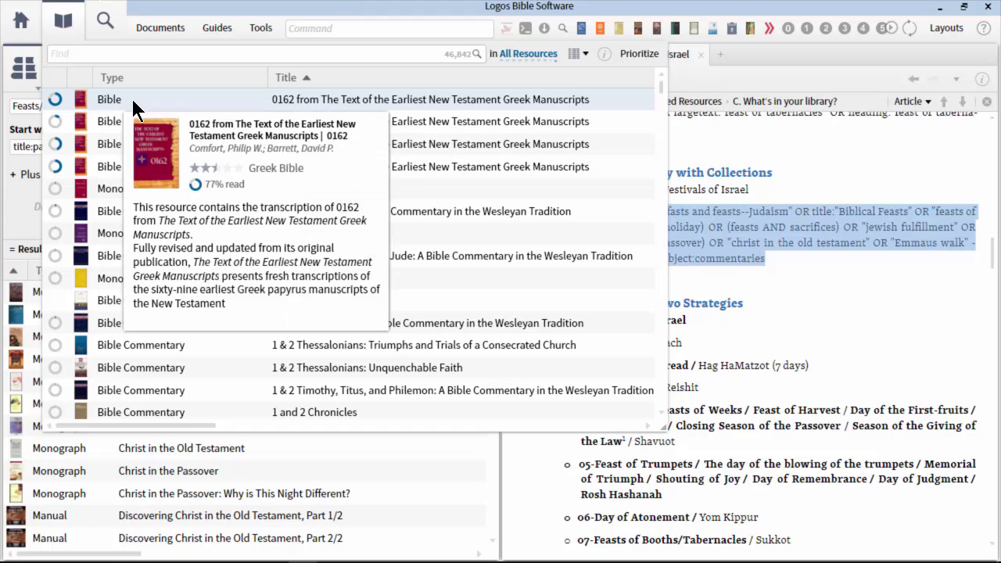
drag(133, 101, 100, 215)
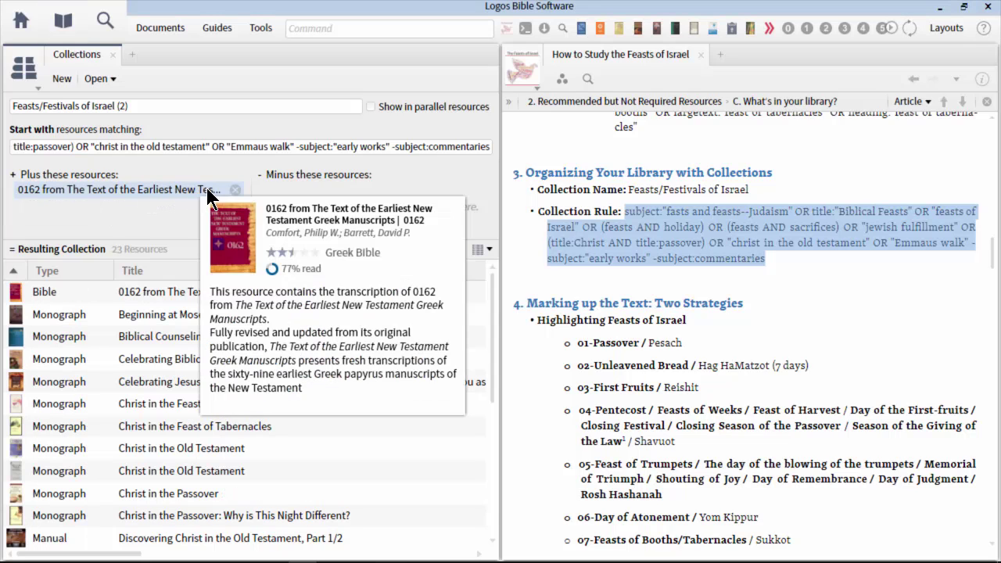
click(235, 190)
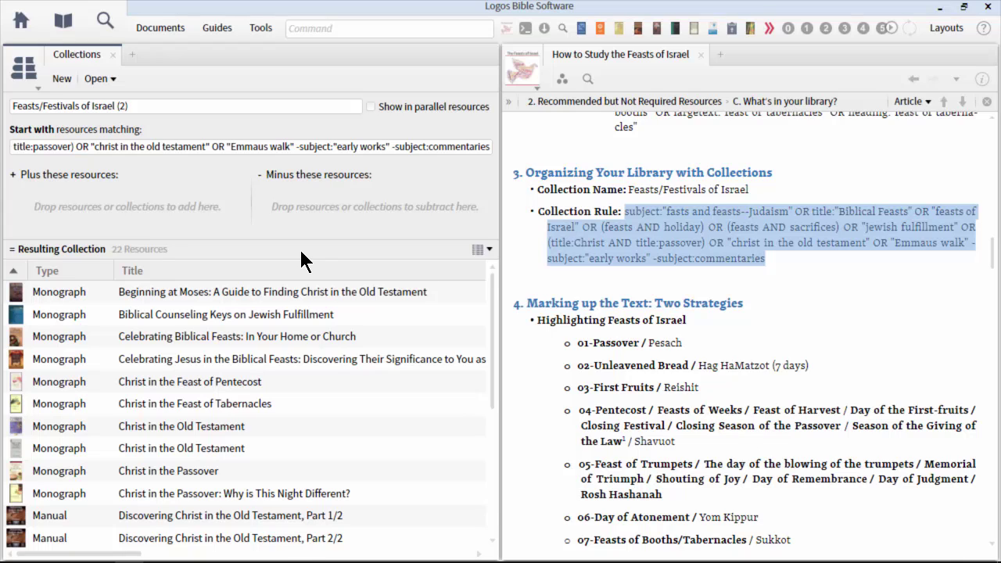
Close the collection and rerun the recent query largetext:"unleavened bread" OR heading:"unleavened bread" in a new basic search
click(112, 54)
scroll(837, 286, down, 1)
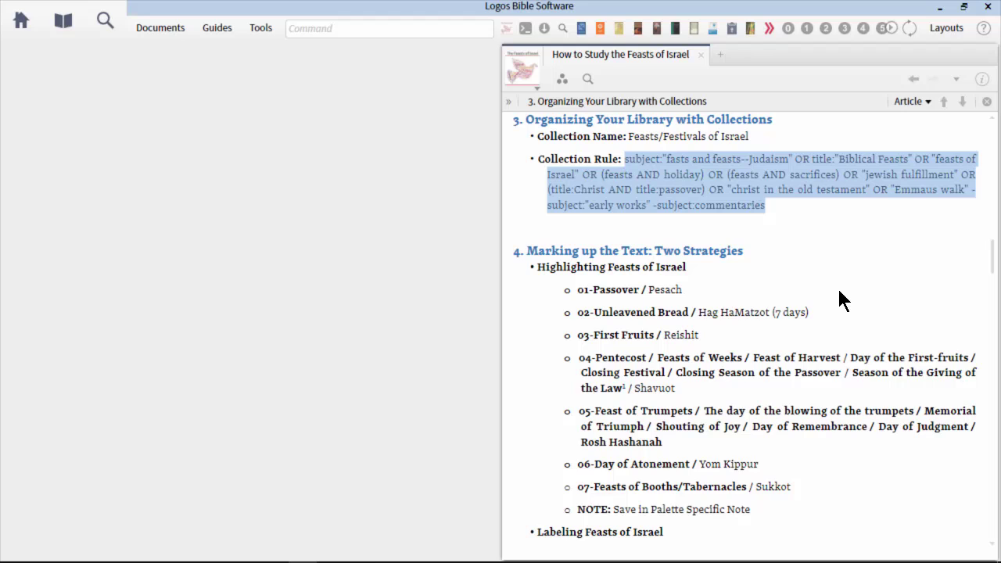
click(104, 23)
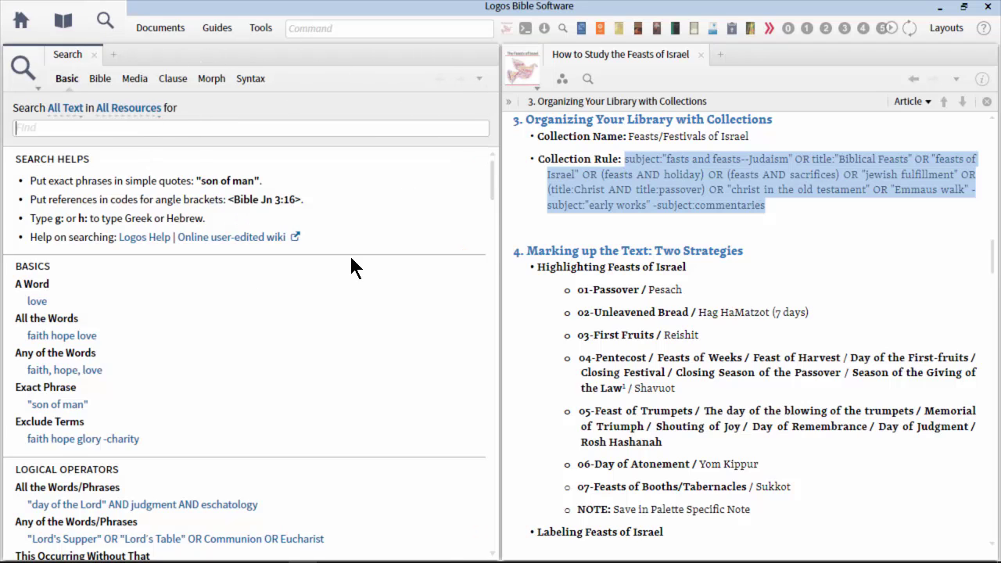
click(479, 80)
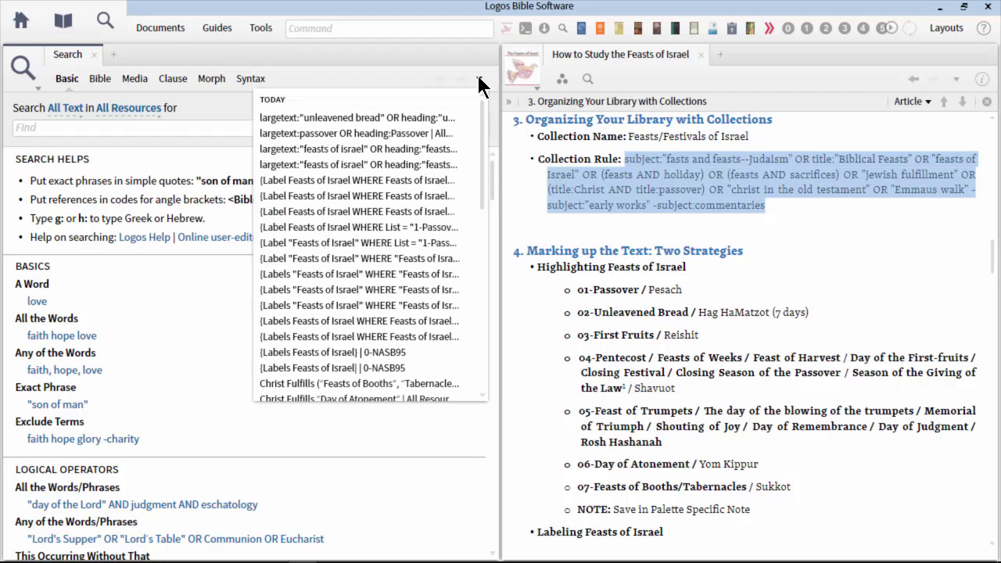
click(292, 123)
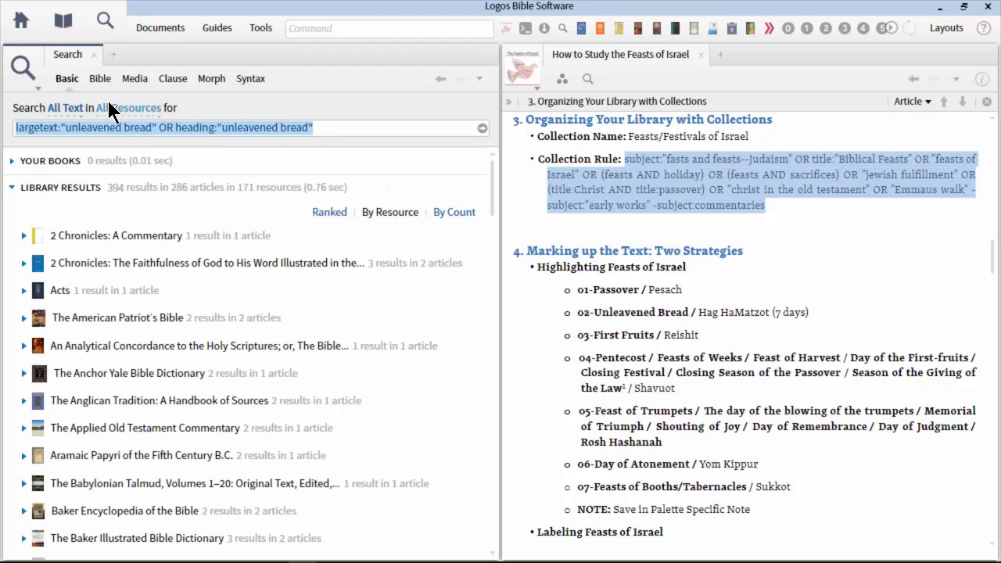
Limit the unleavened bread search to the Feasts/Festivals of Israel collection
click(129, 116)
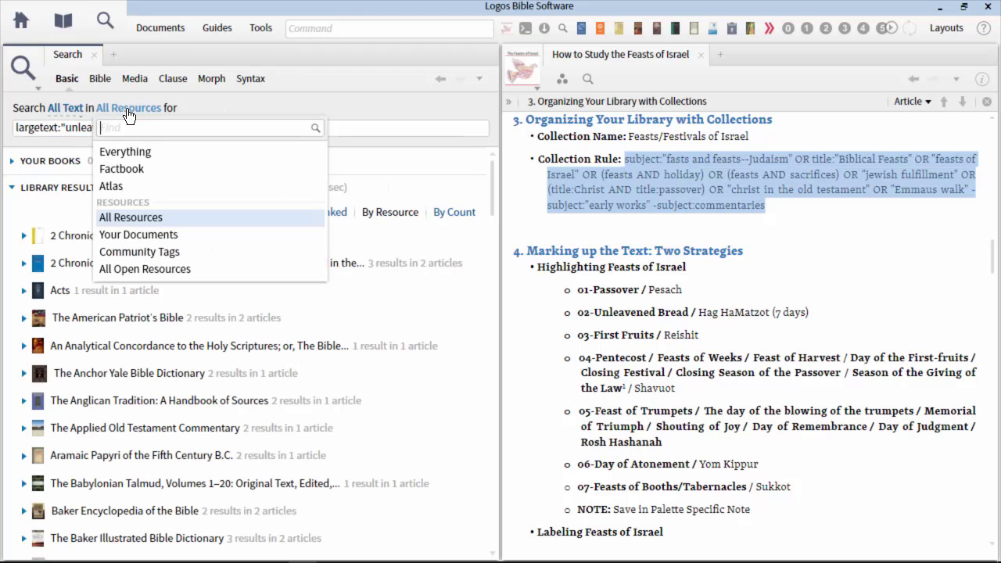
text(feasts)
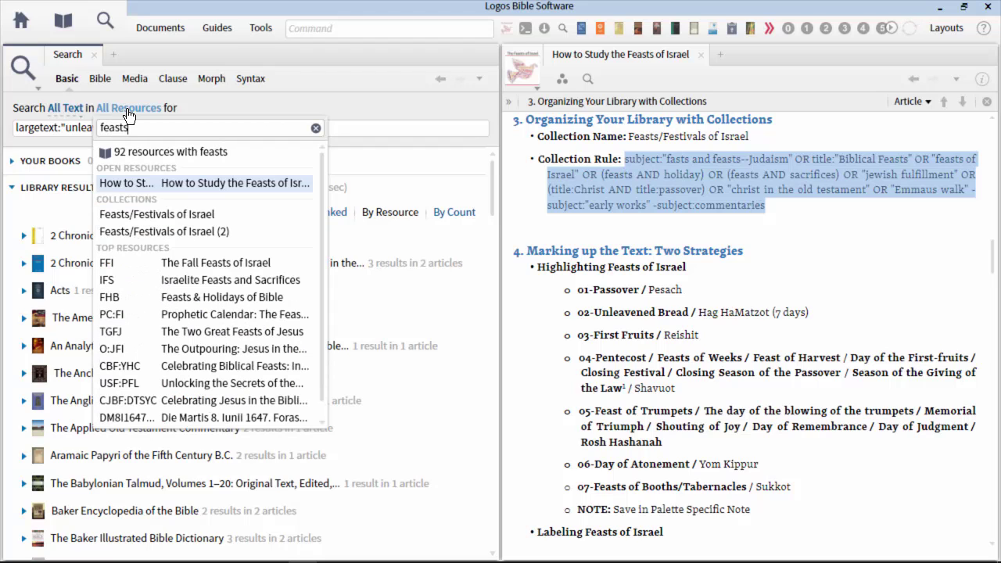
click(208, 214)
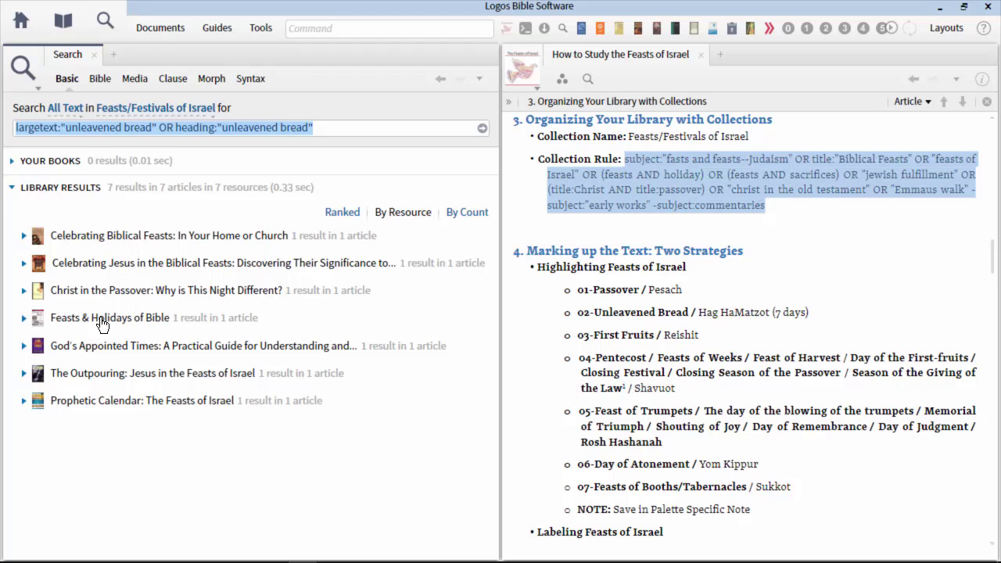
Expand the God's Appointed Times and The Outpouring results, and open the Unleavened Bread article in The Outpouring
click(90, 353)
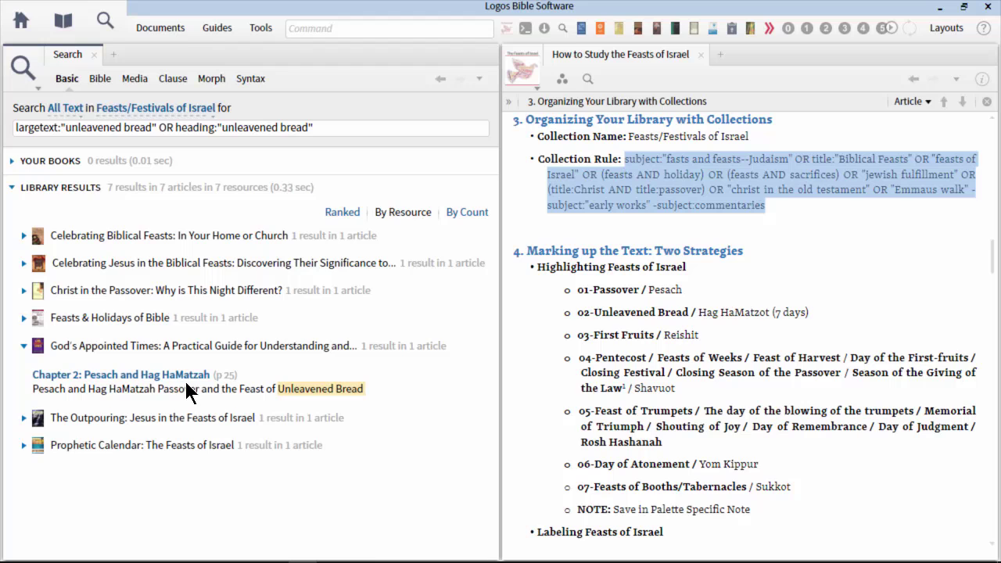
click(117, 426)
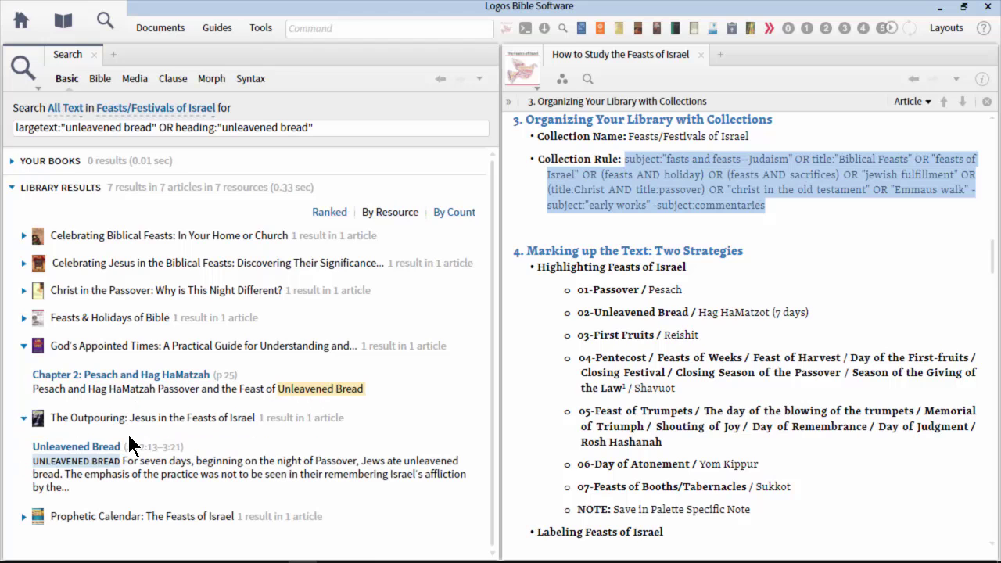
mouse_move(86, 452)
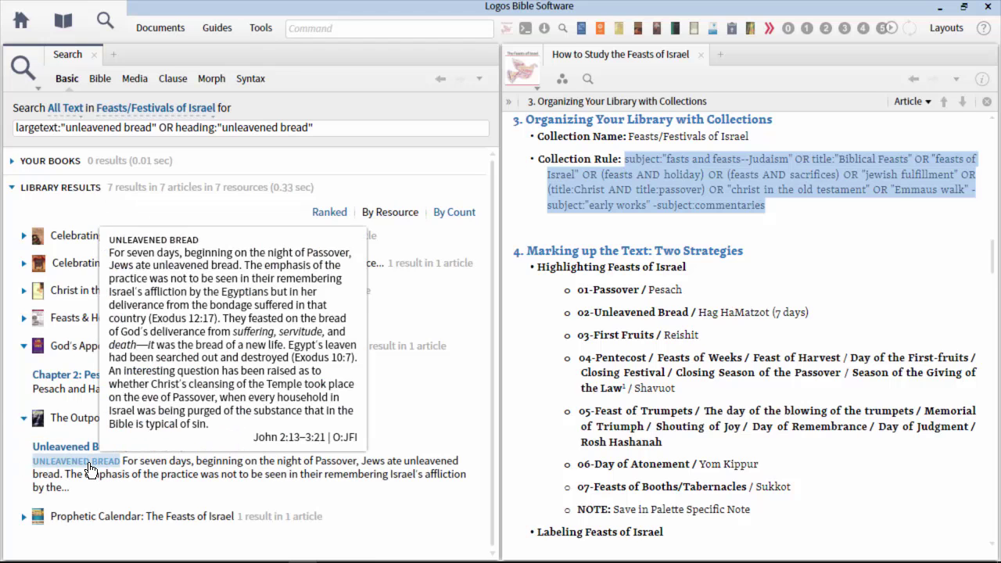
click(88, 448)
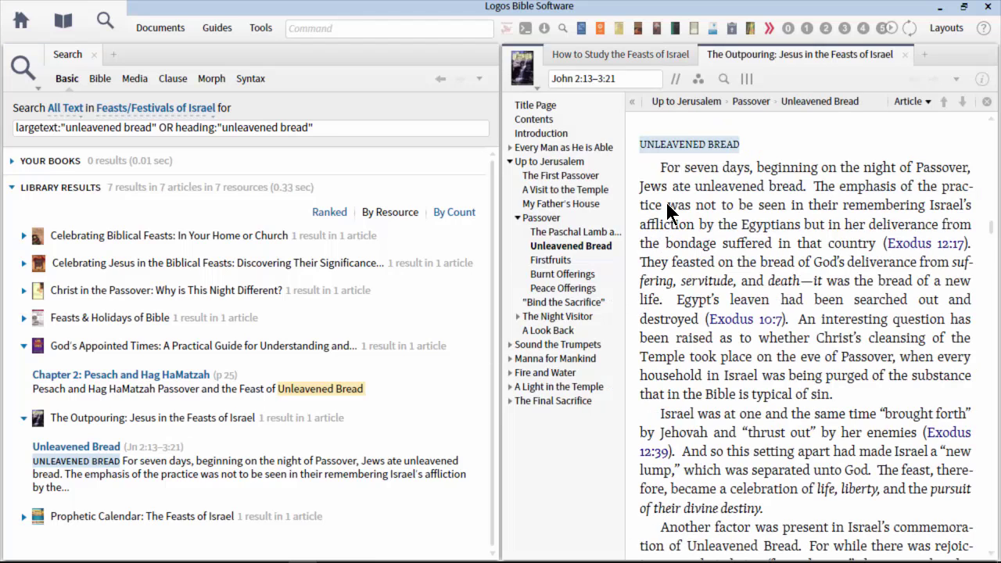
mouse_move(70, 520)
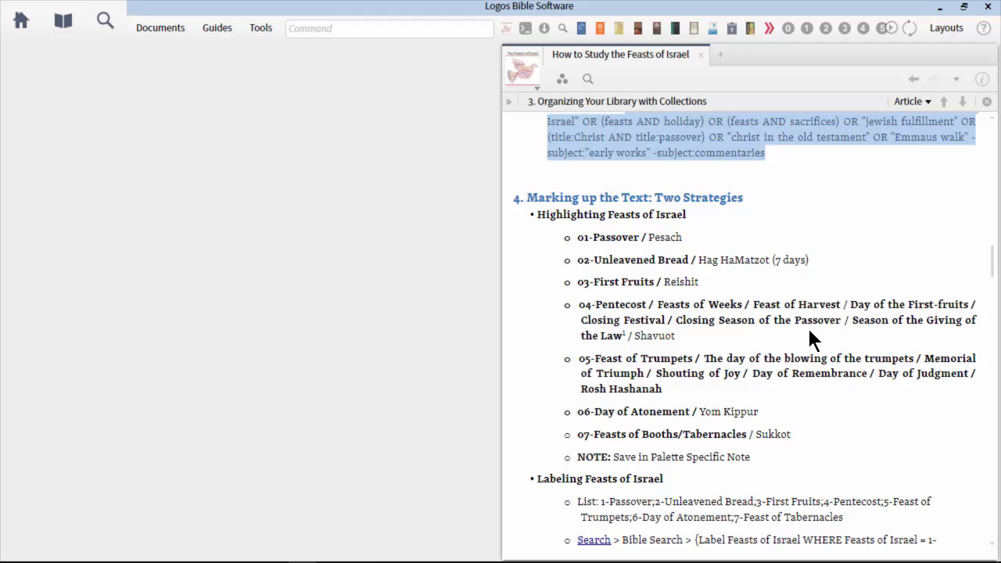
Look up nasb95 in the library, and examine the feast markings in Leviticus 23 of the New American Standard Bible
scroll(810, 338, down, 1)
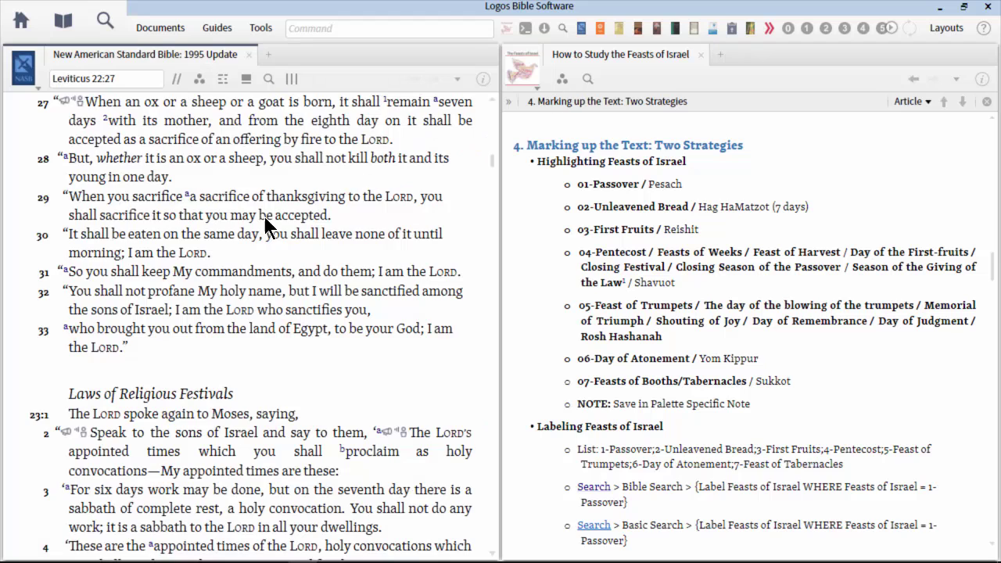
click(64, 22)
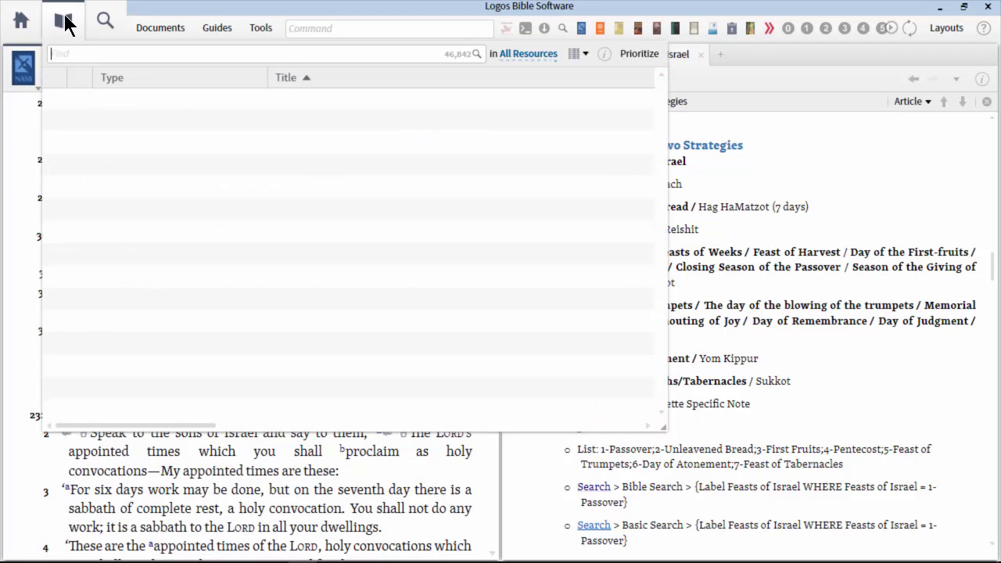
text(nasb95)
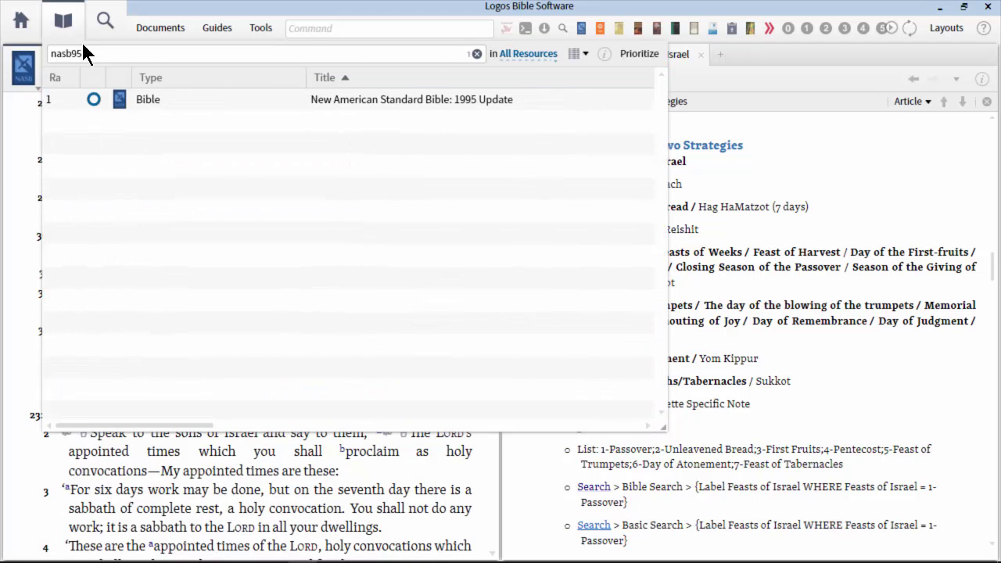
click(242, 7)
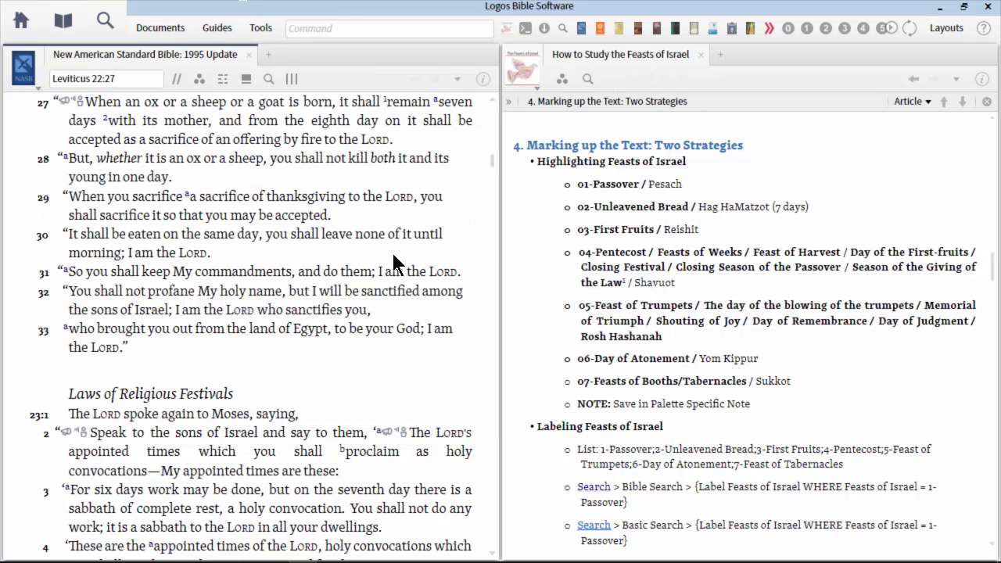
scroll(362, 384, down, 5)
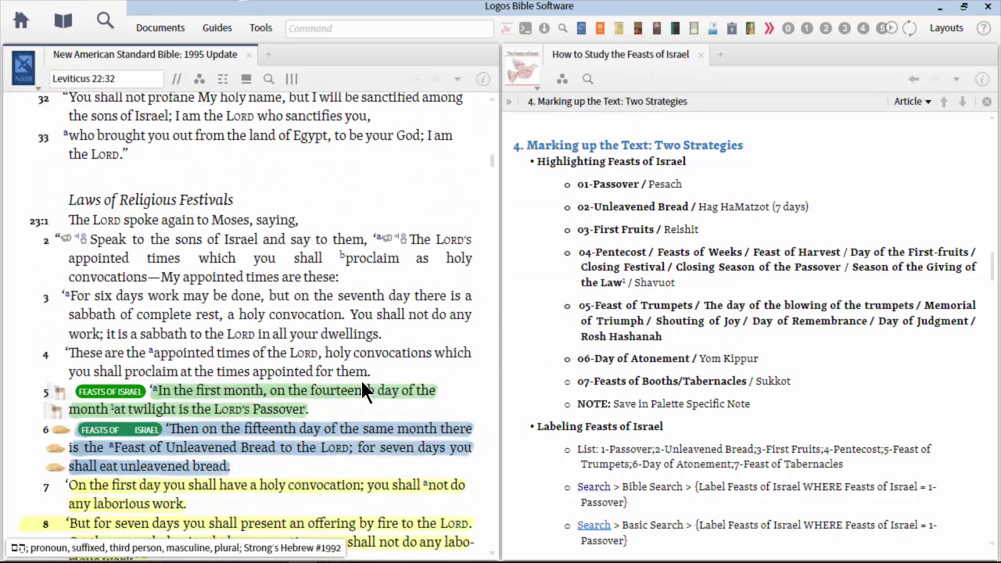
scroll(363, 389, down, 1)
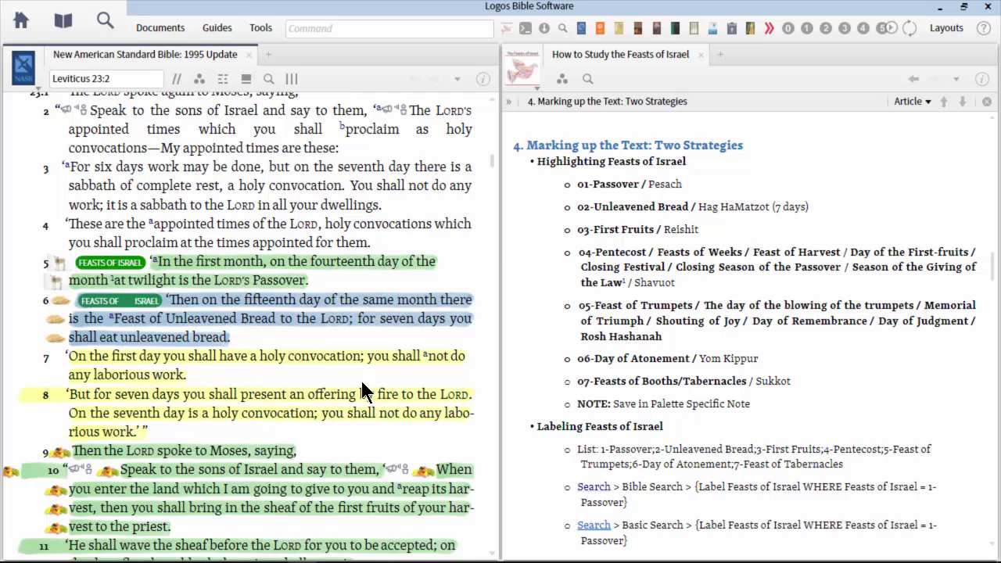
Open the Highlighting tool alongside Leviticus 23 and bring up the styles in the Feasts of Israel palette
scroll(362, 389, up, 1)
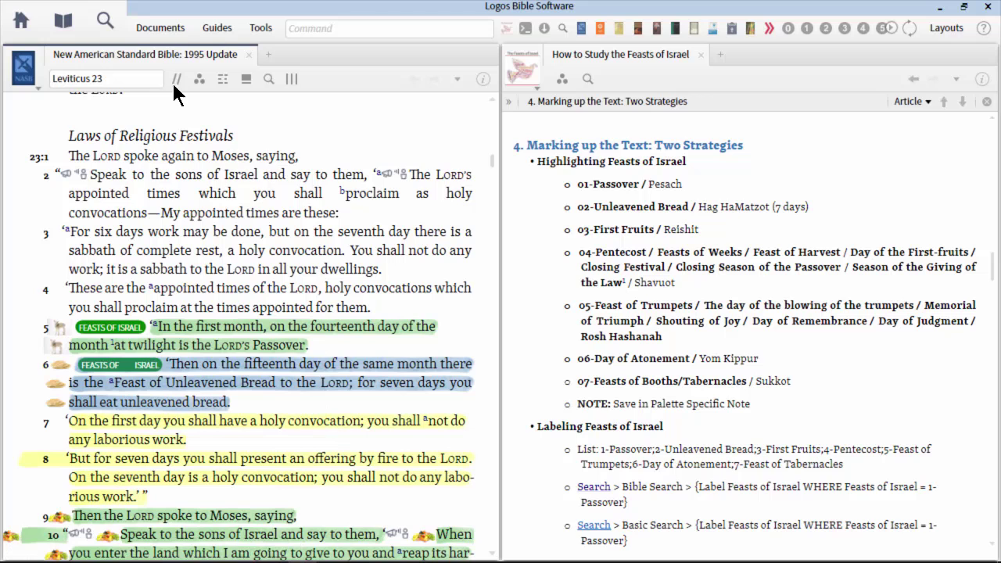
click(262, 28)
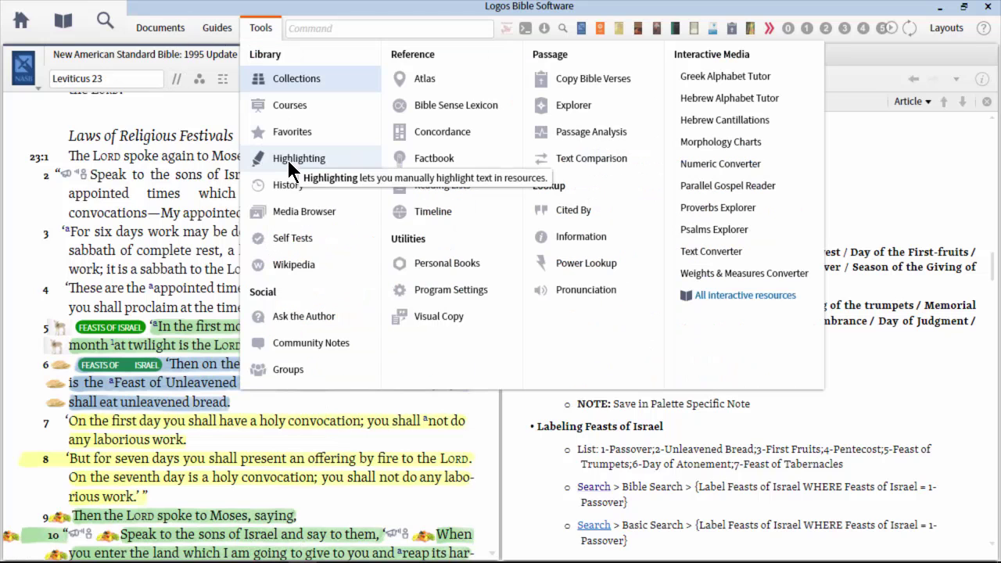
click(289, 161)
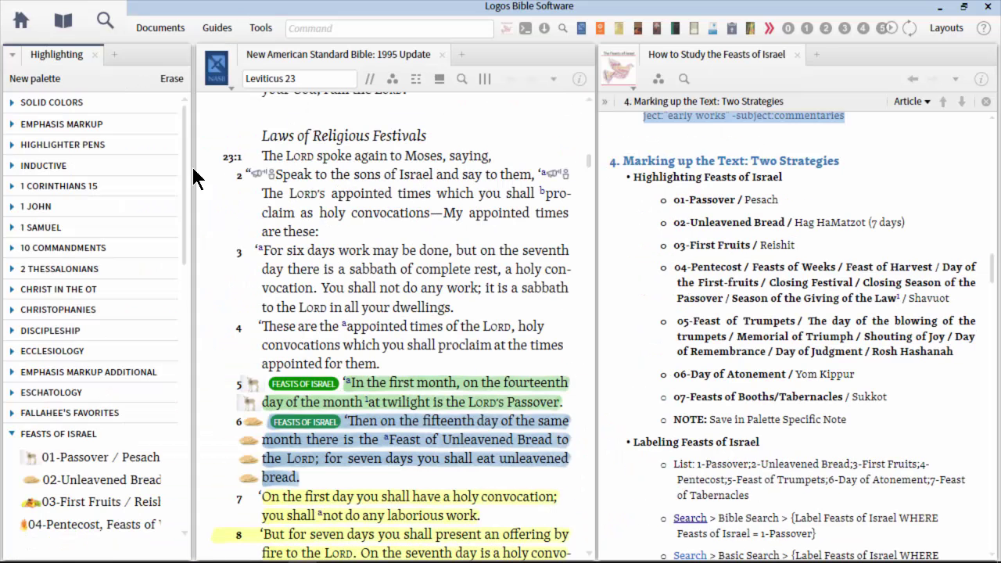
drag(185, 195, 201, 309)
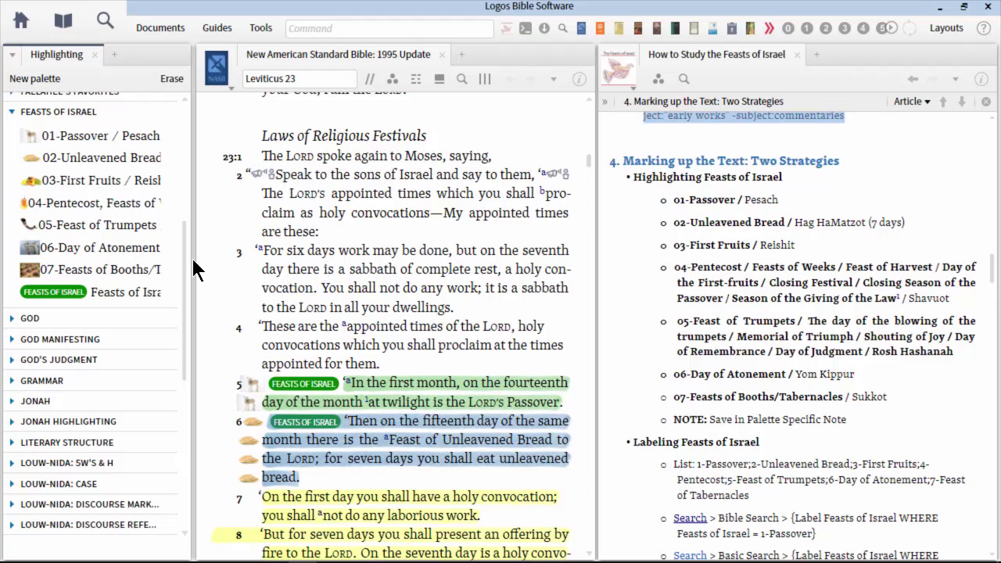
Create a new highlighting palette named Feasts of Israel and delete that duplicate palette again
click(31, 81)
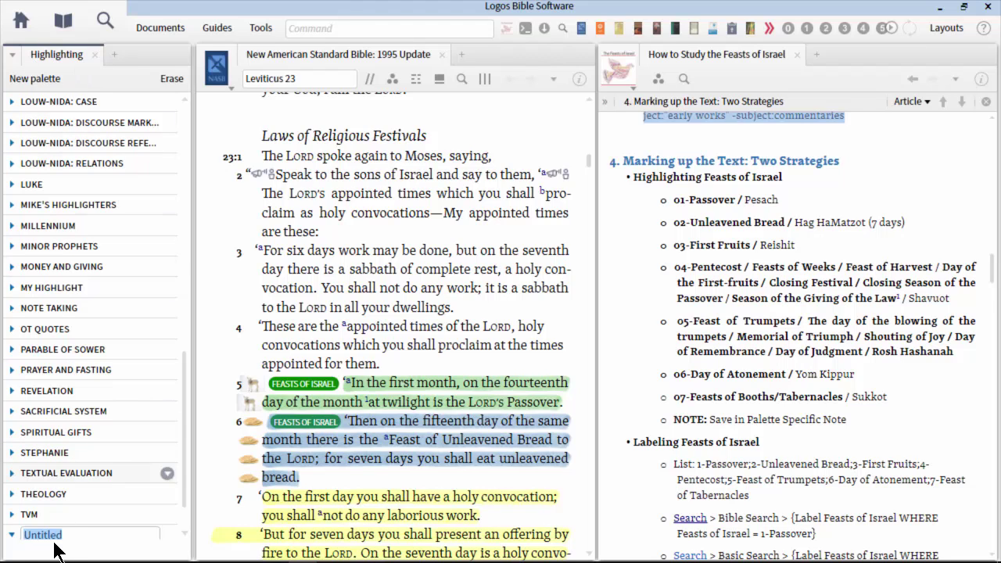
text(Feasts)
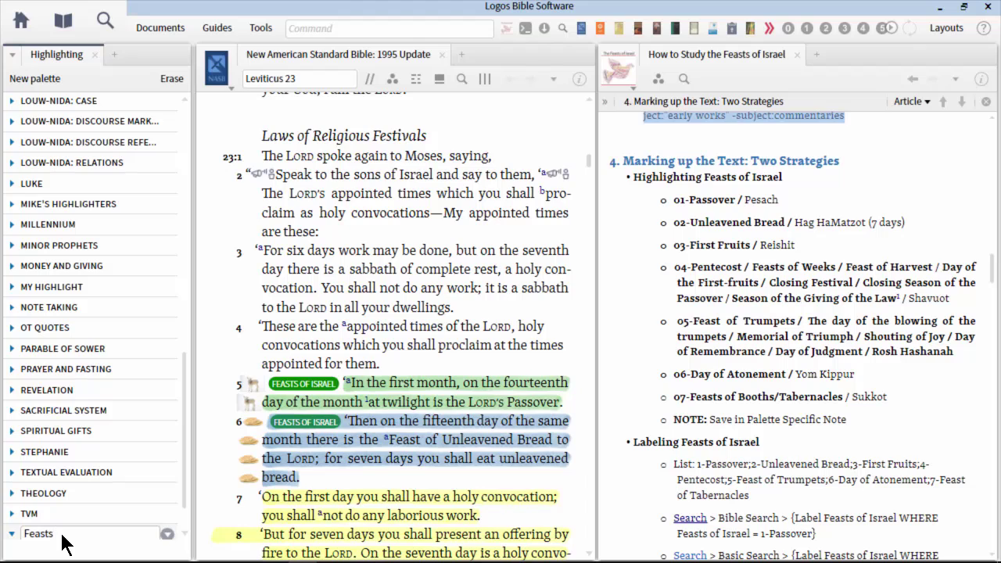
text( of Israel)
key(Return)
scroll(189, 269, up, 3)
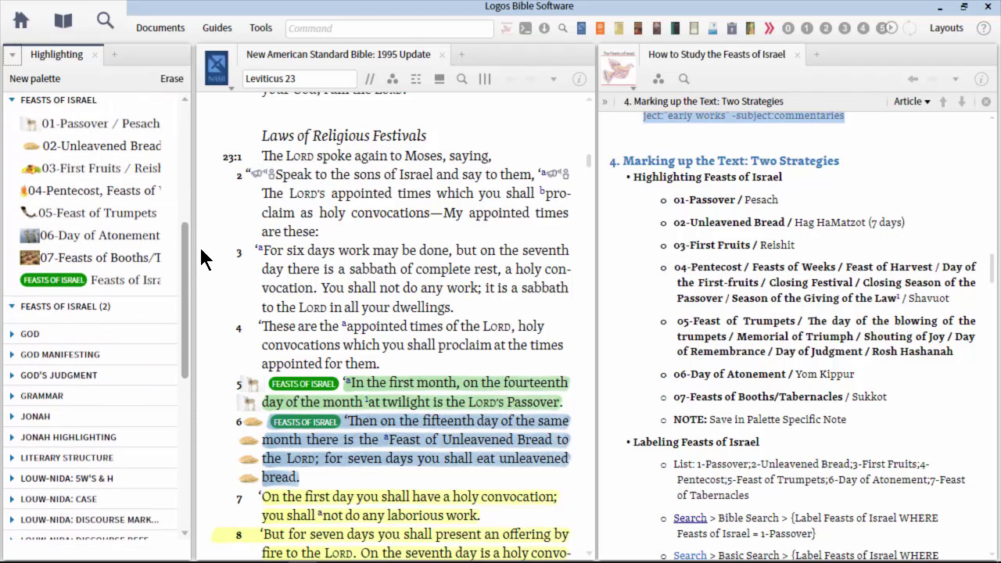
right_click(78, 302)
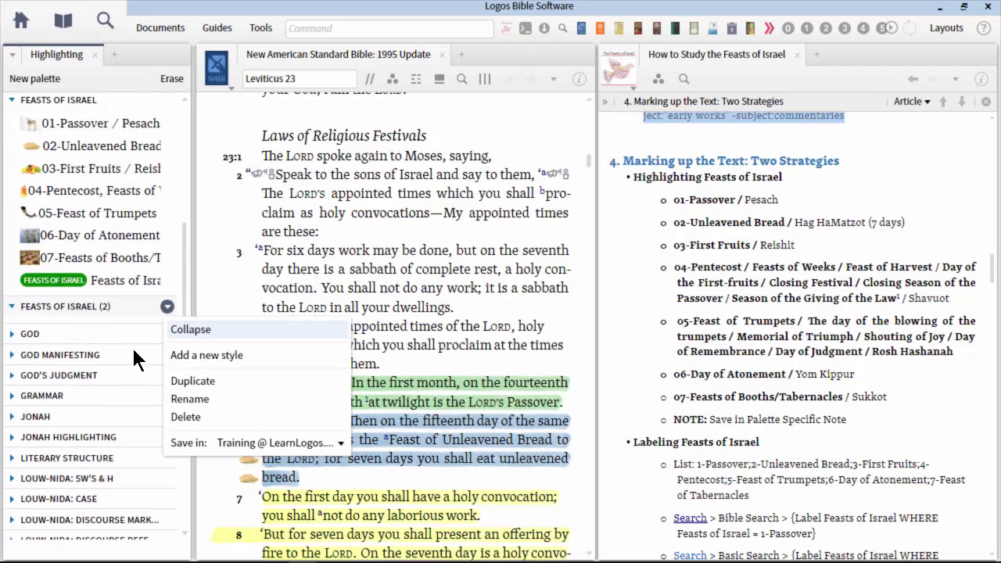
click(207, 414)
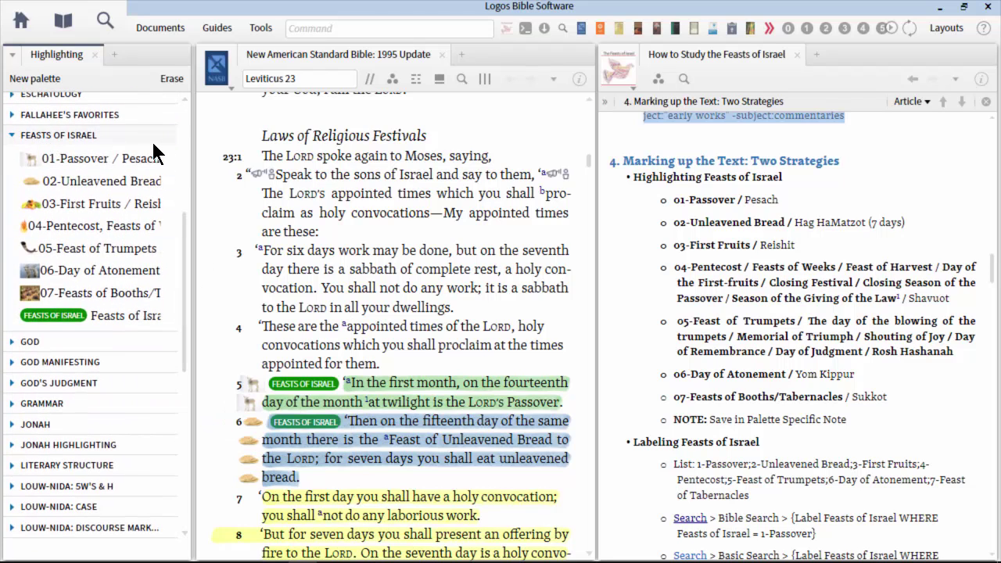
Set the Feasts of Israel palette to save its highlights in the palette-specific note file
mouse_move(172, 142)
click(167, 137)
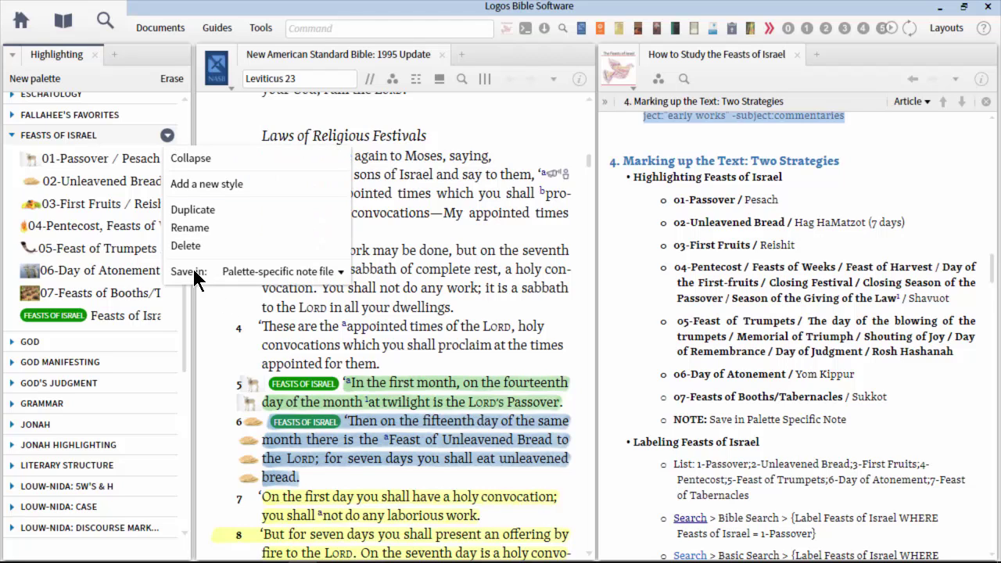
click(322, 271)
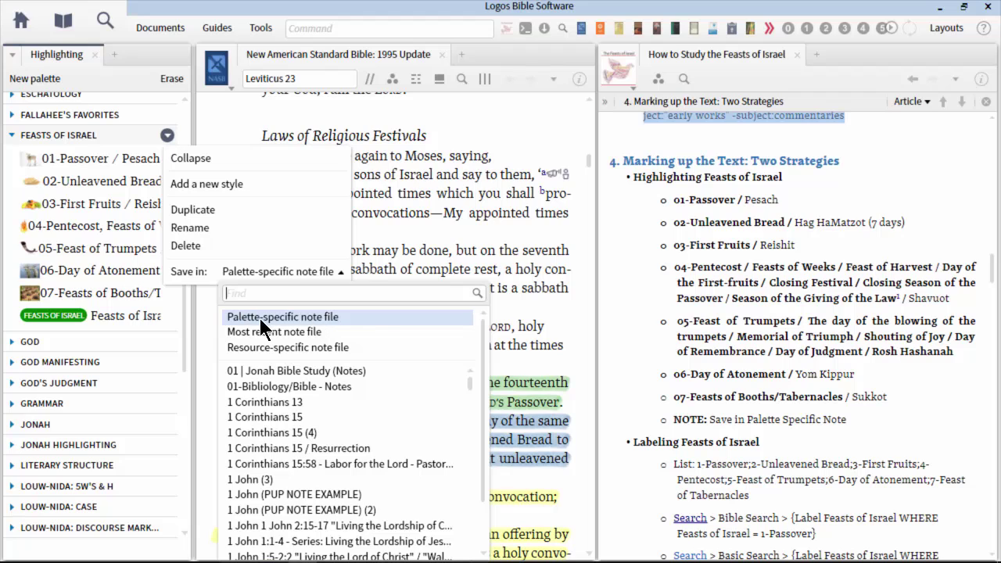
click(287, 322)
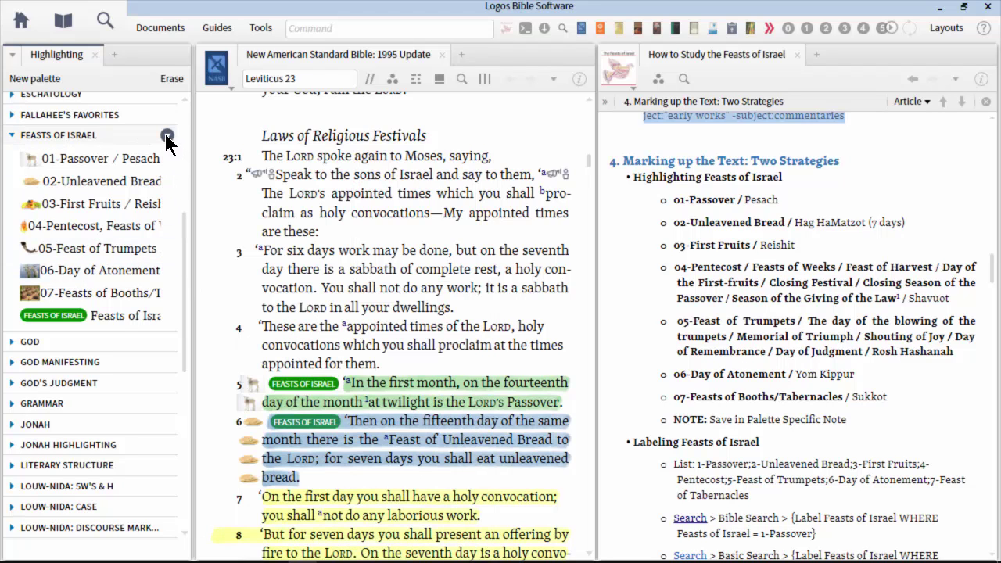
Find documents matching feasts and open the Feasts of Israel notes document
click(166, 27)
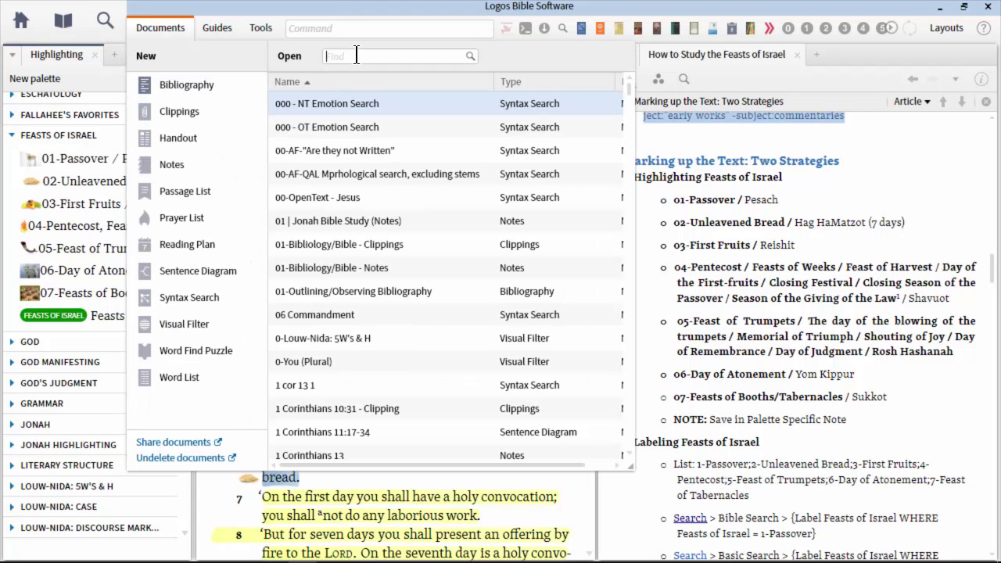
click(356, 55)
text(fe)
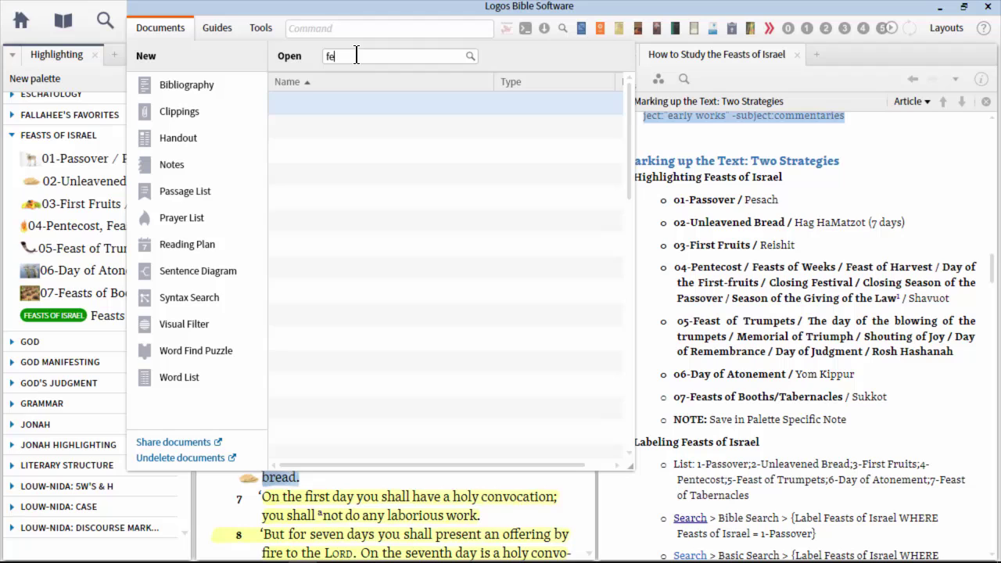
text(asts)
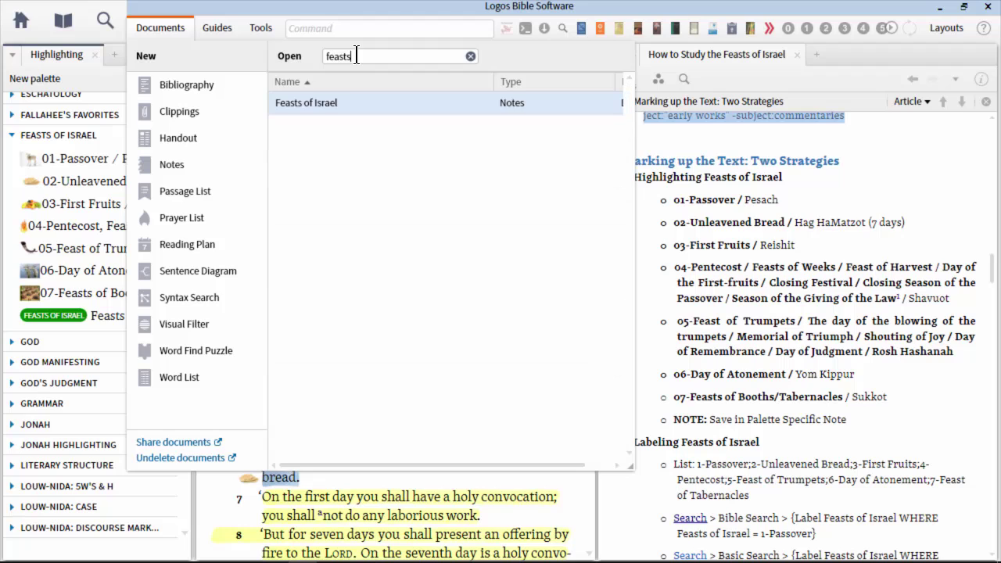
click(317, 111)
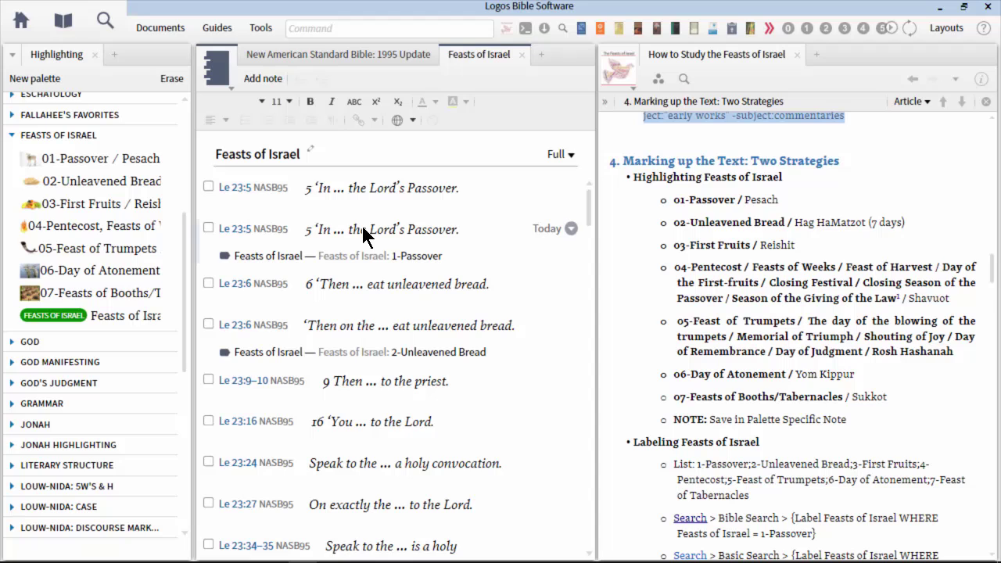
mouse_move(76, 311)
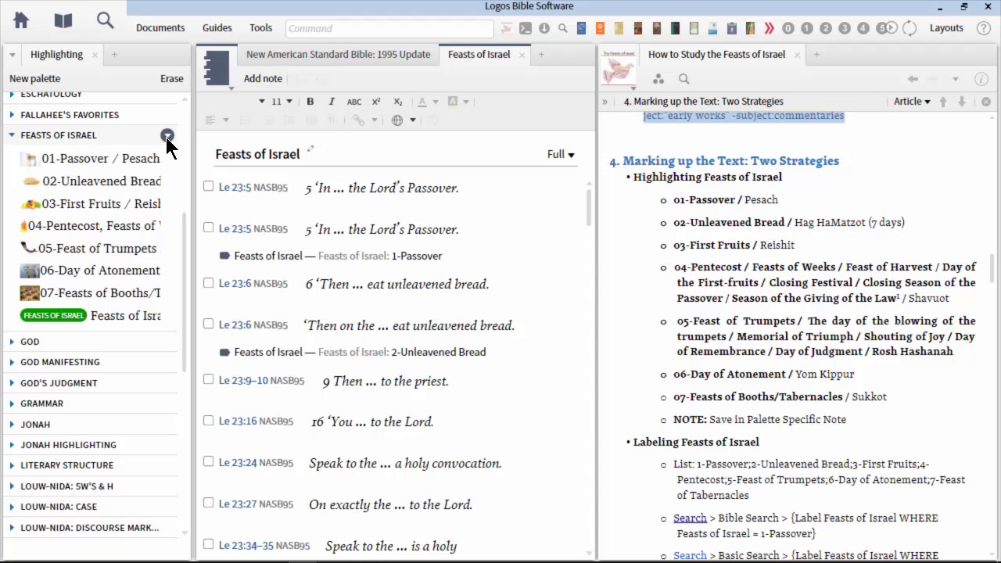
click(167, 137)
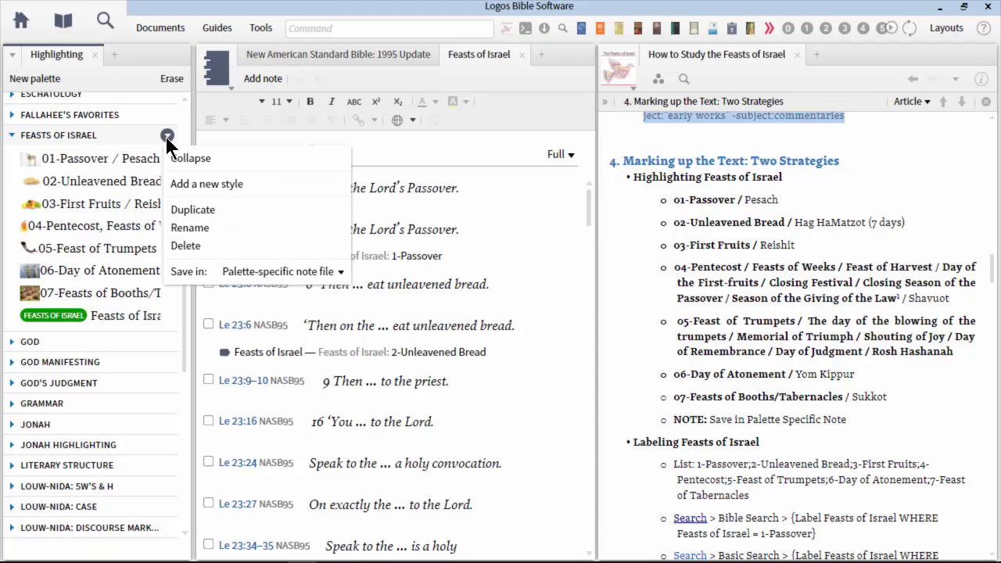
click(232, 186)
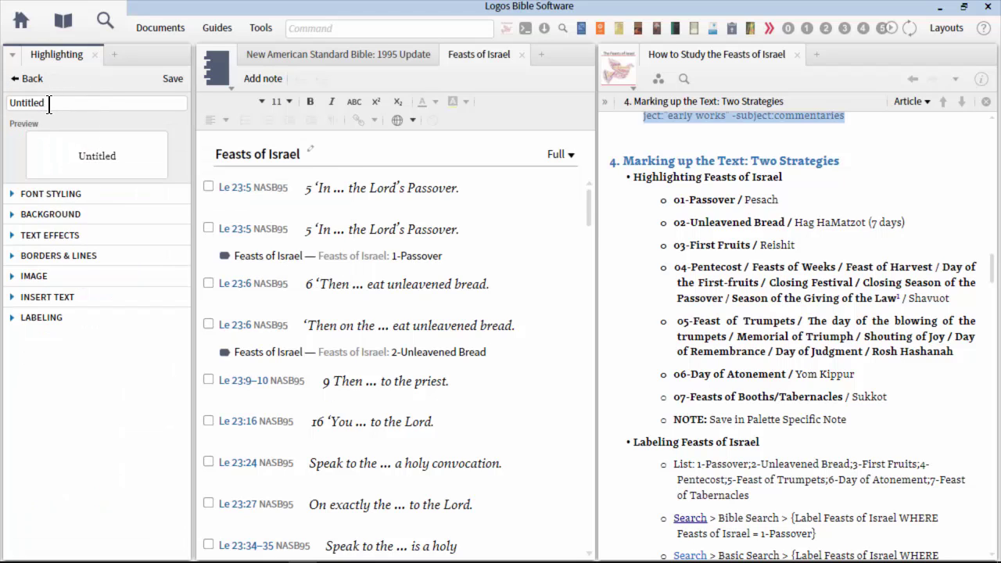
click(29, 79)
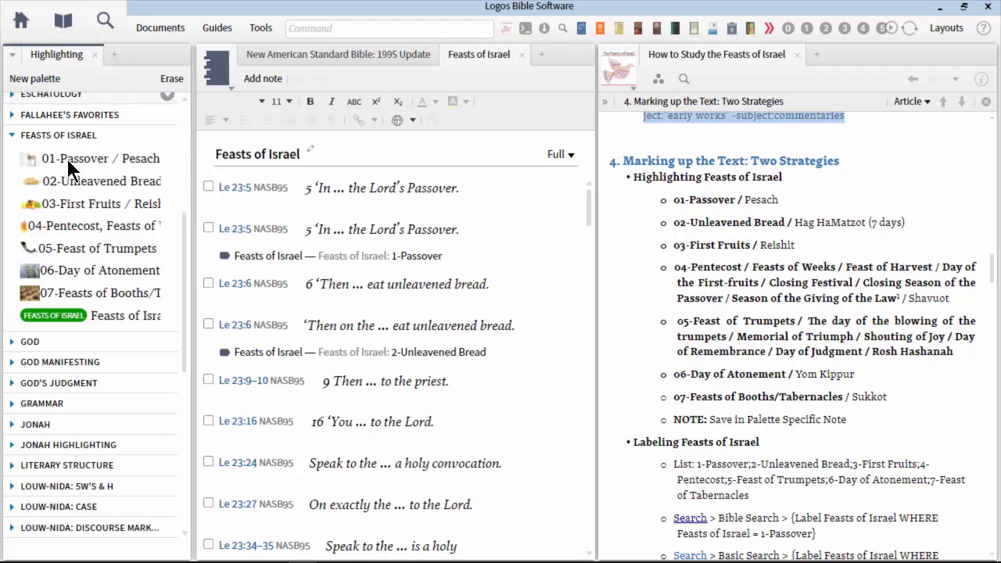
Edit the 01-Passover / Pesach style to use Passover.jpg from the Feasts of Israel folder as its image, and save the style
click(167, 160)
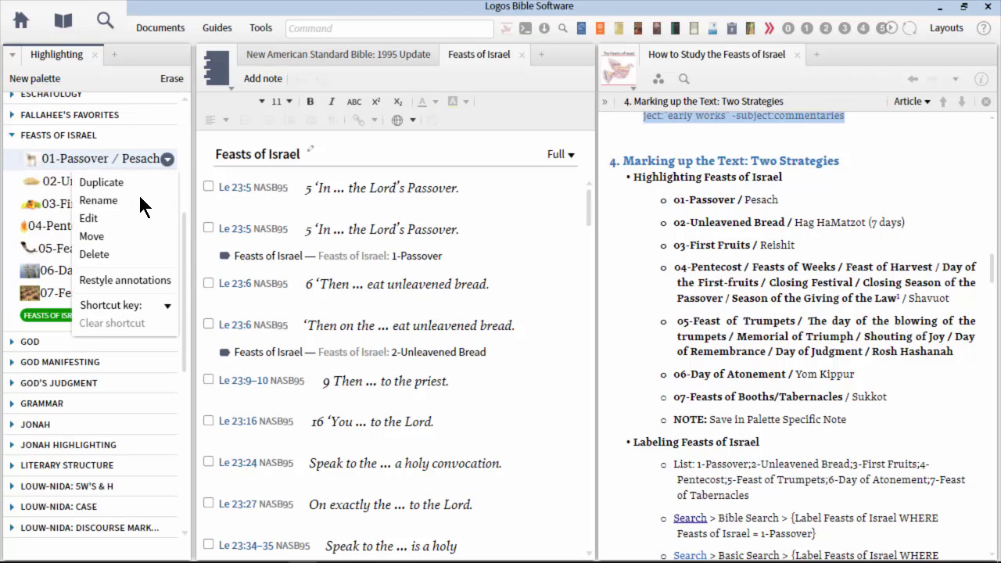
click(90, 218)
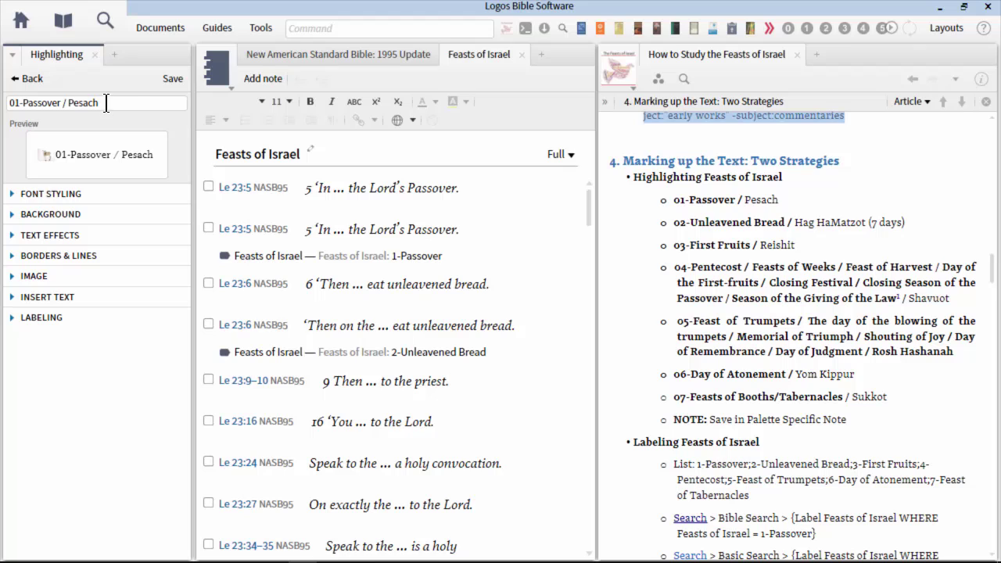
triple_click(133, 108)
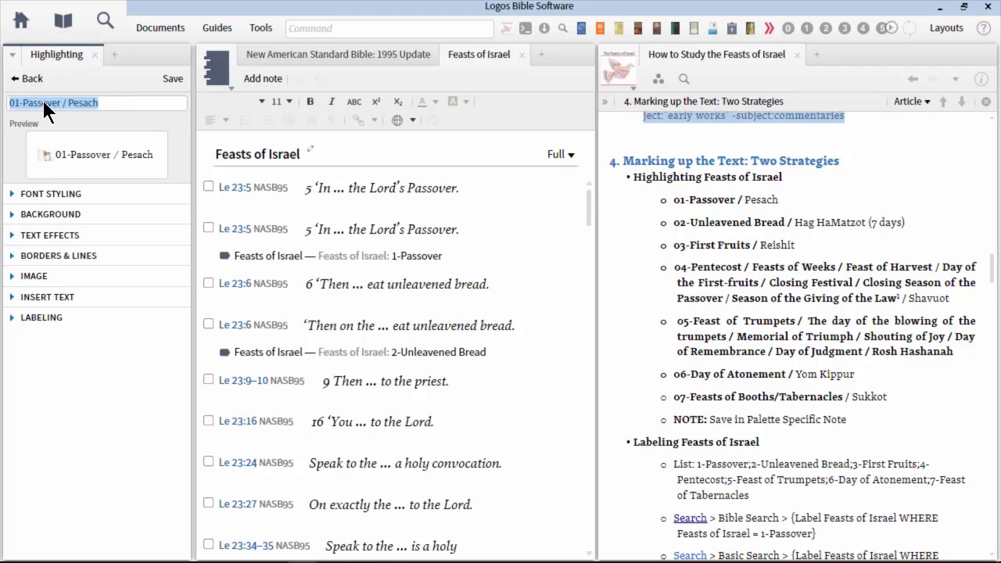
click(40, 277)
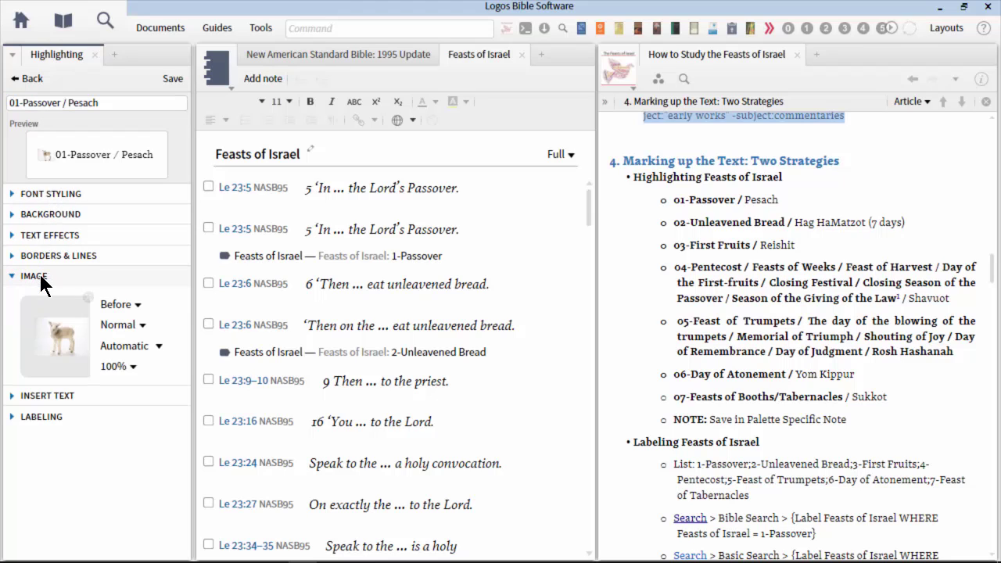
click(65, 334)
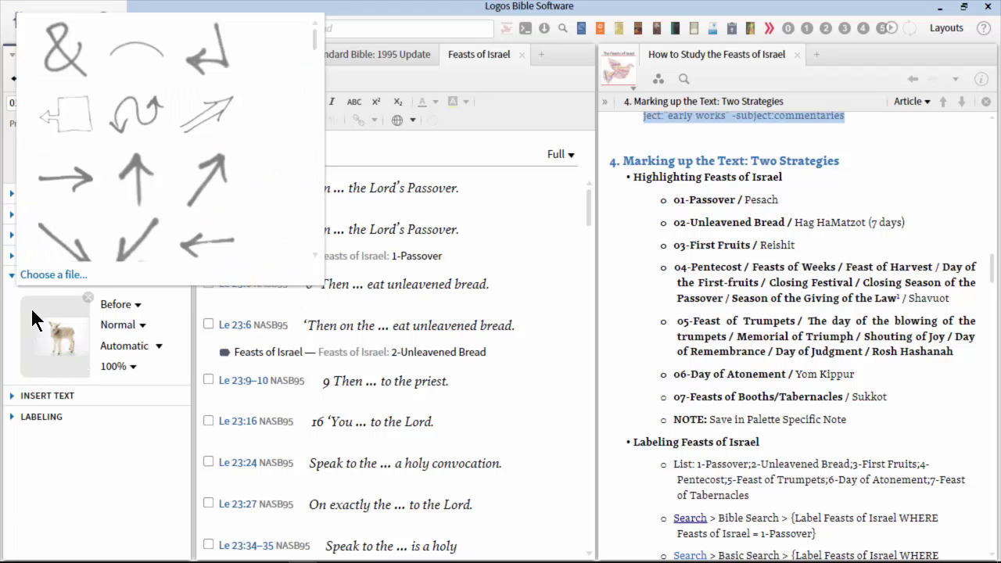
click(61, 277)
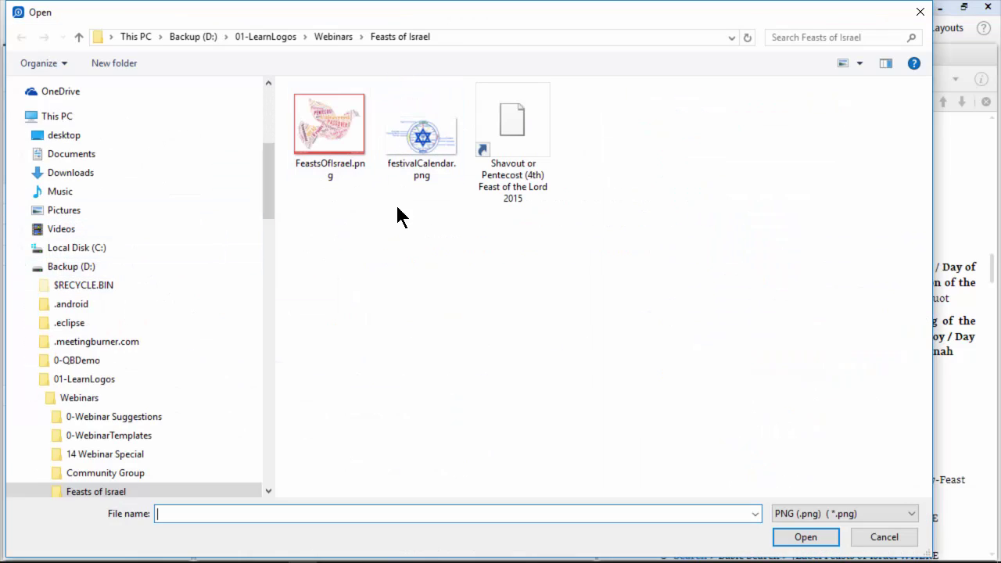
click(847, 516)
click(806, 553)
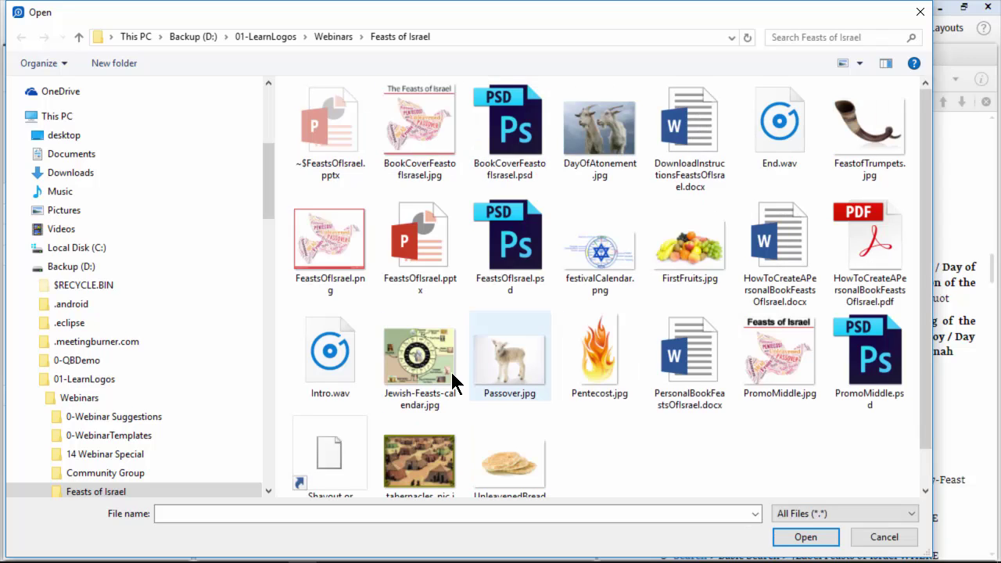
click(514, 374)
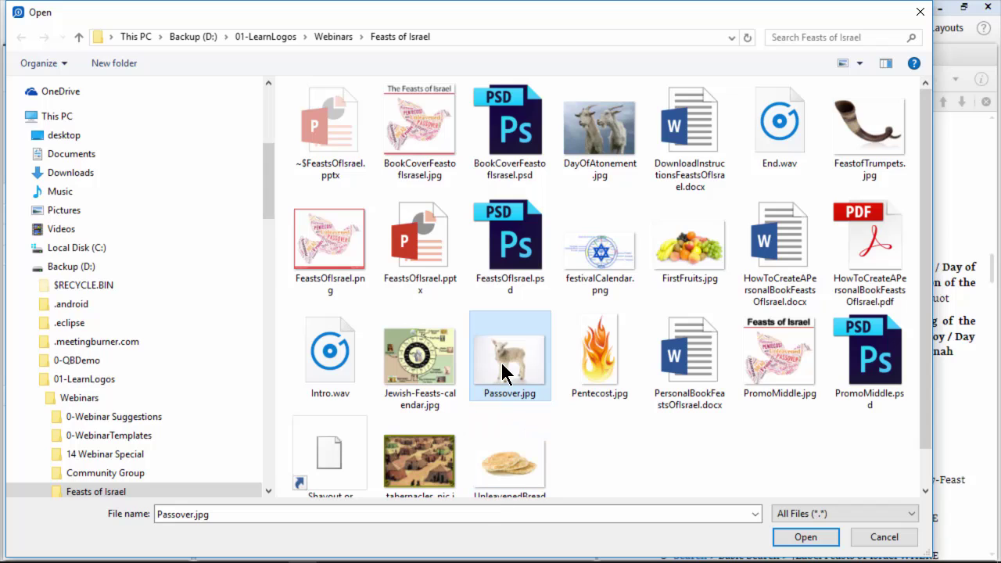
click(805, 538)
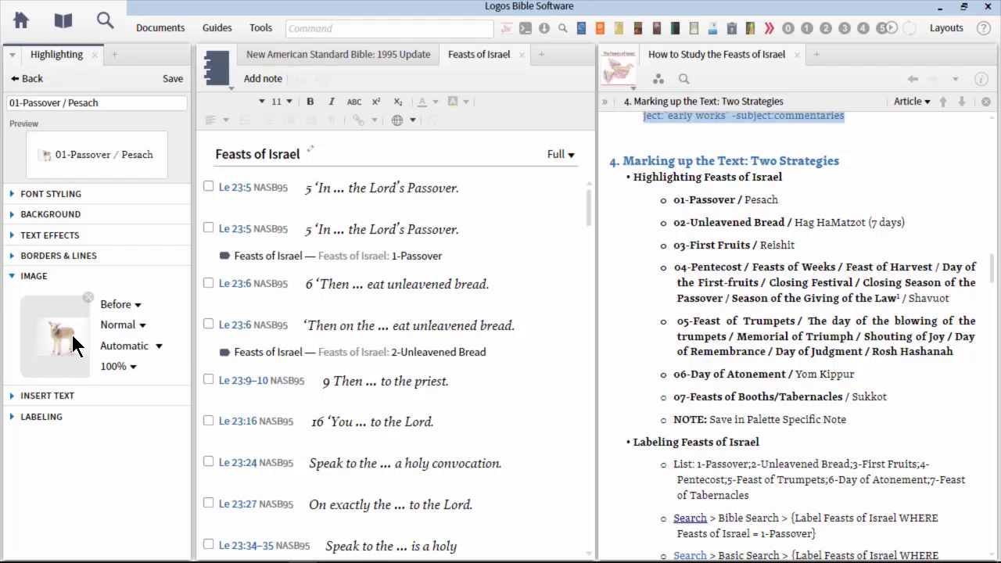
click(174, 80)
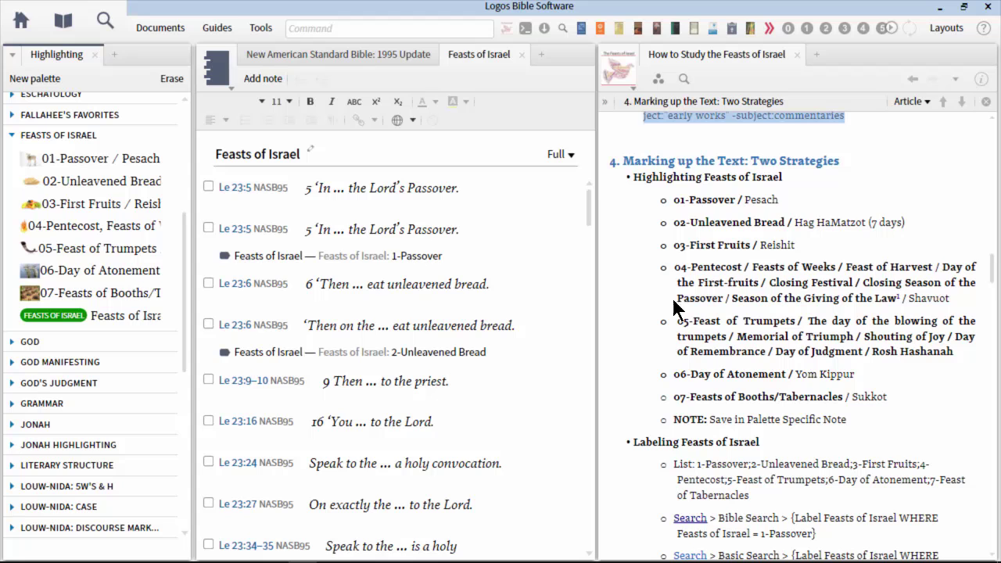
Clear the existing highlights and Feasts of Israel label from Leviticus 23:5 in the New American Standard Bible
click(356, 63)
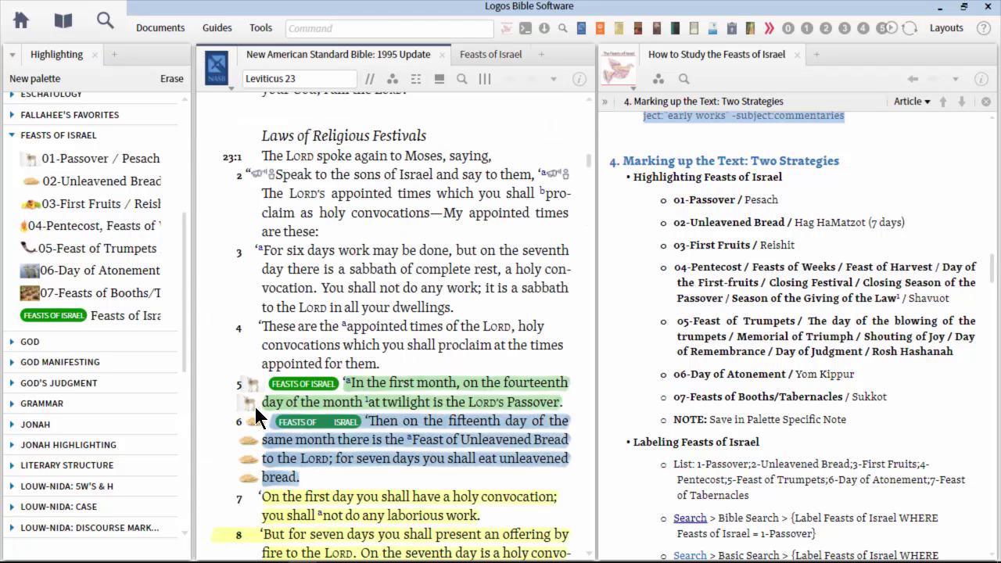
scroll(258, 414, down, 3)
mouse_move(249, 274)
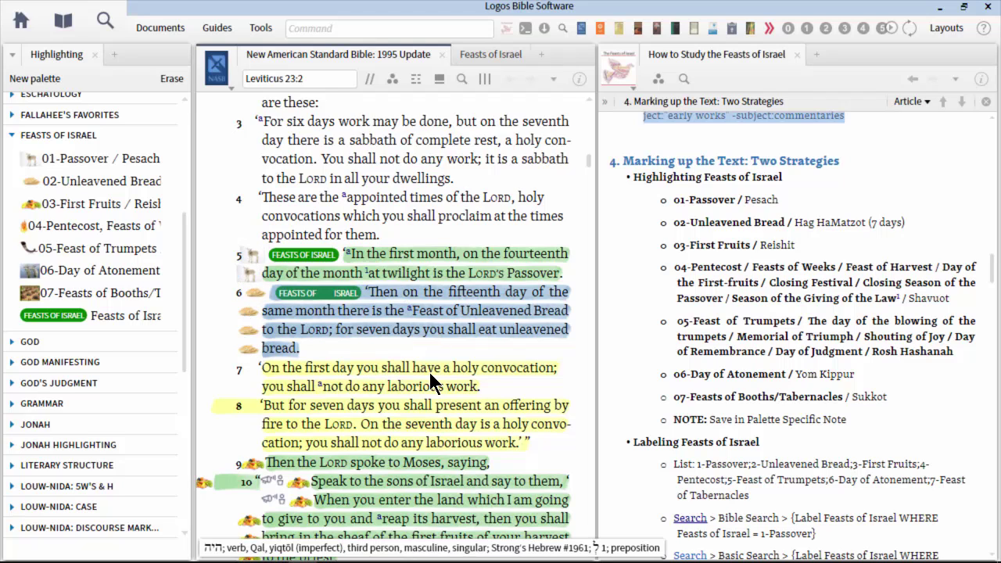
scroll(429, 370, down, 1)
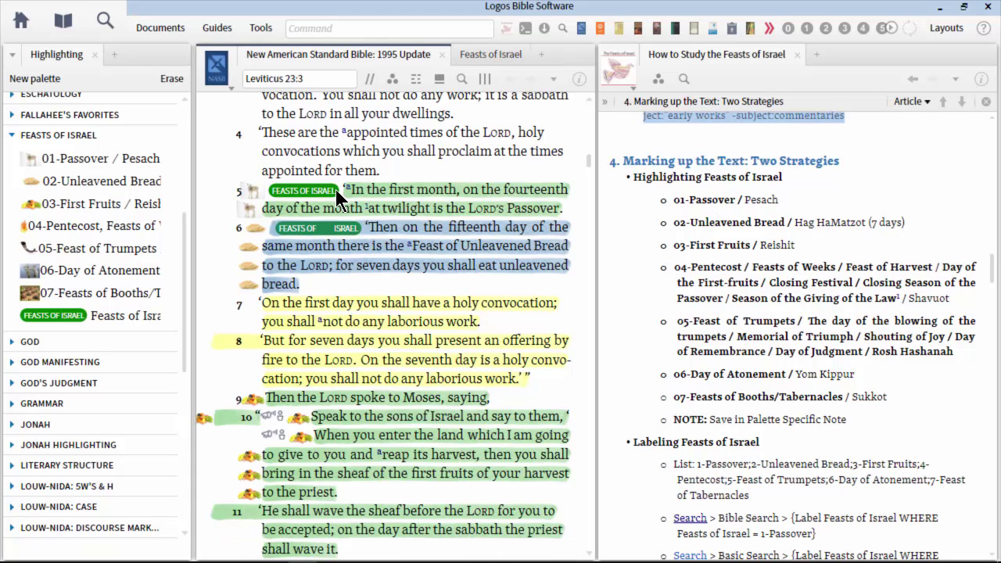
click(211, 187)
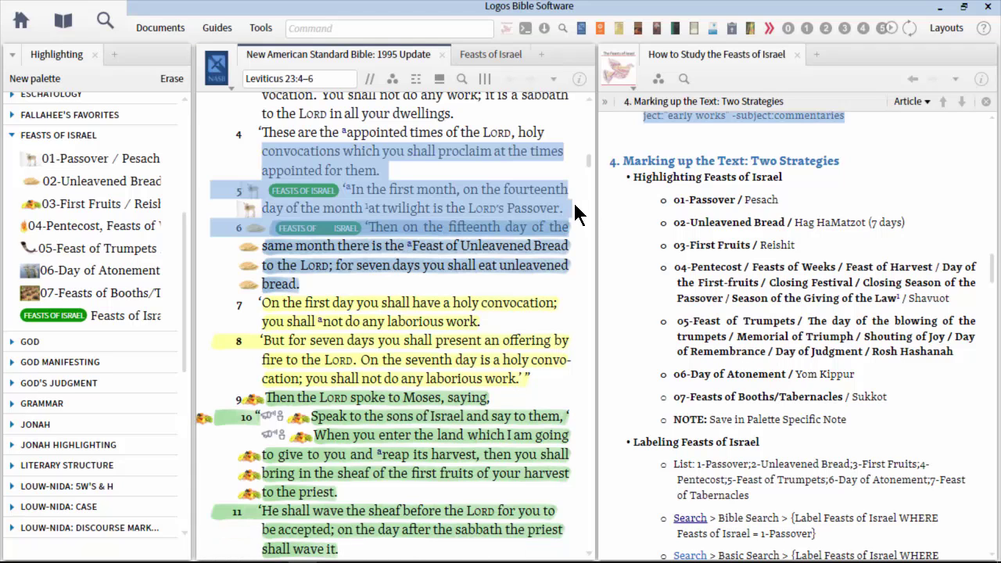
key(ctrl+z)
Apply the 01-Passover / Pesach highlighting style to the text of Leviticus 23:5
drag(450, 209, 264, 195)
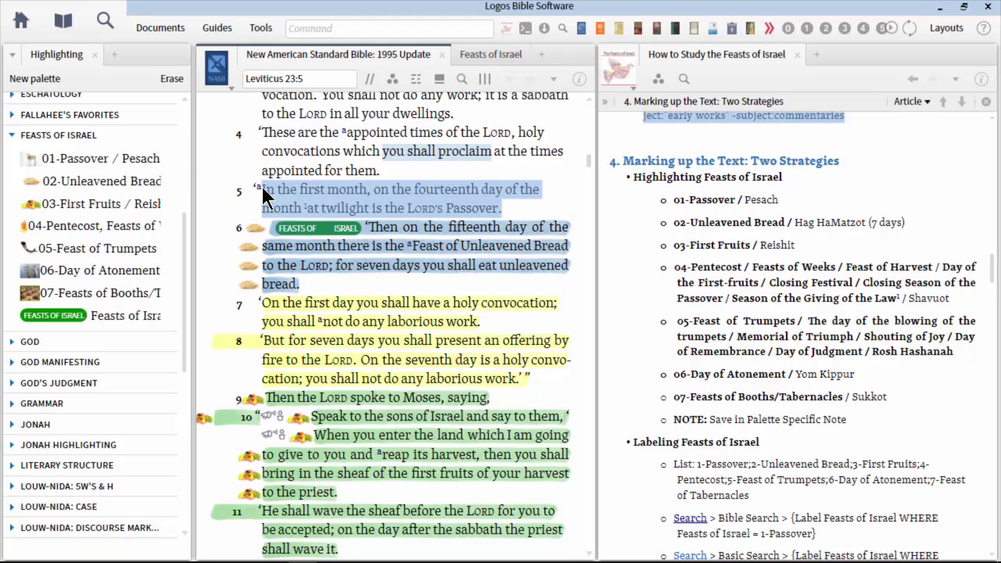
click(75, 163)
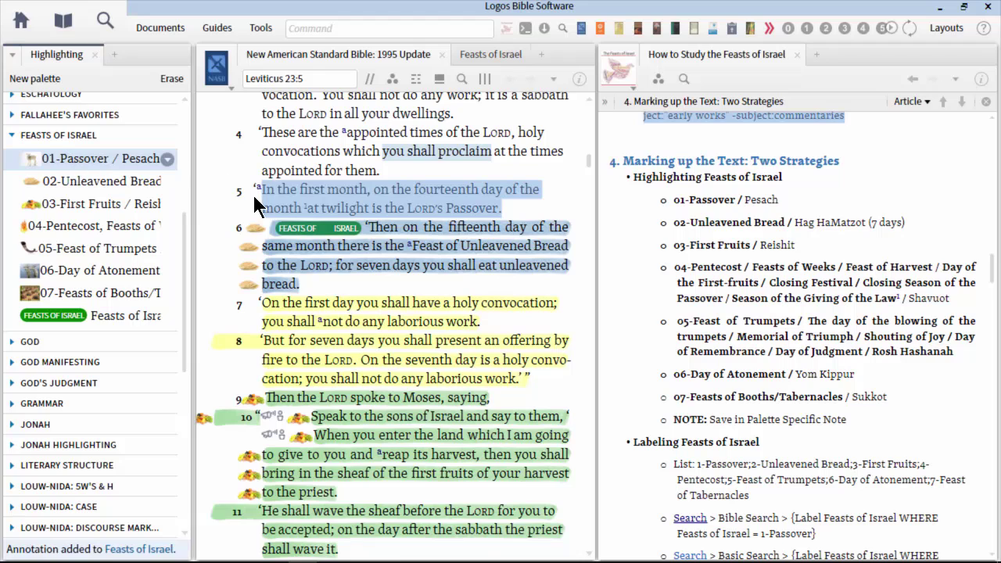
click(365, 202)
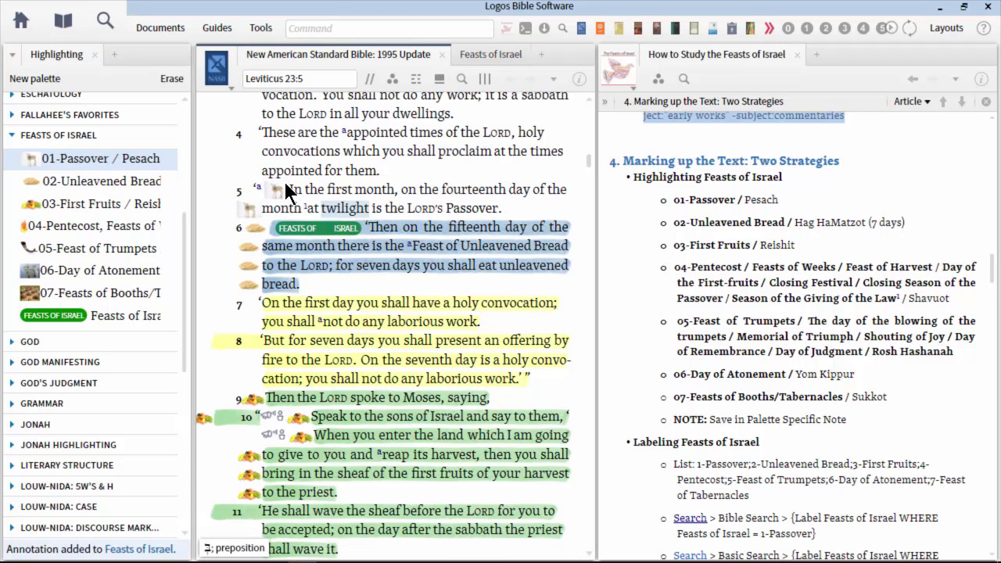
Examine the Leviticus 23:5 entry and its content field in the Feasts of Israel notes document, and close the document
click(502, 63)
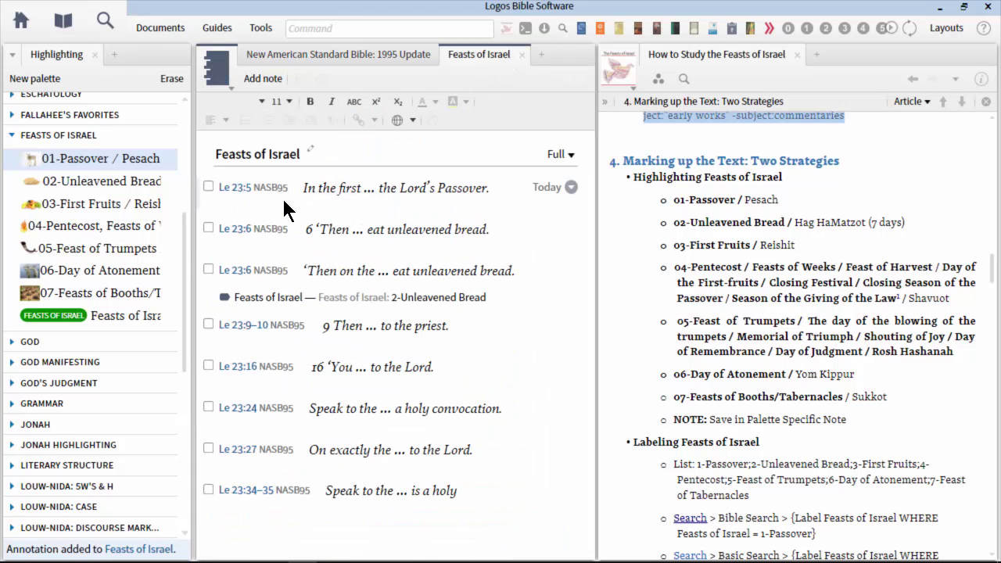
mouse_move(246, 198)
click(382, 54)
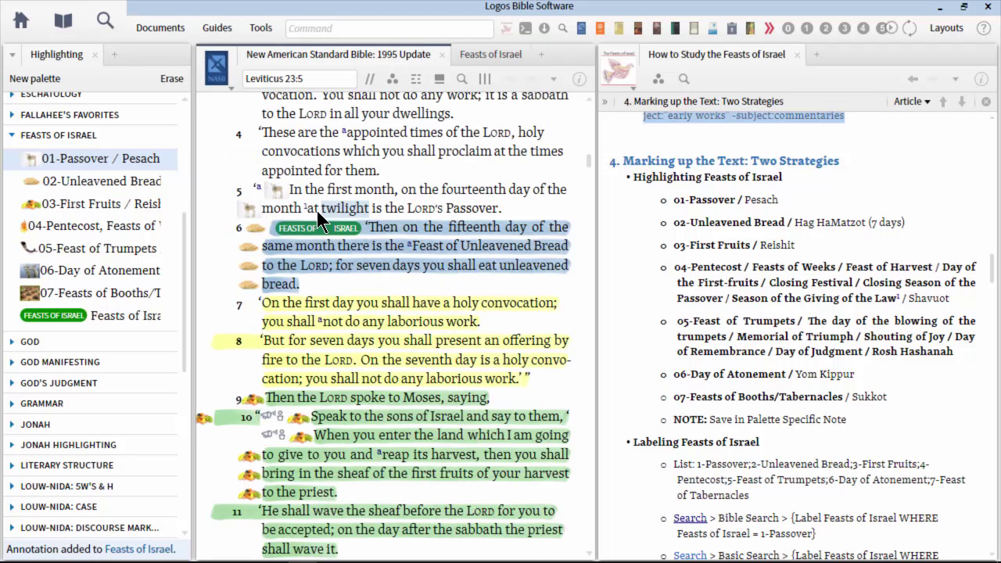
click(489, 51)
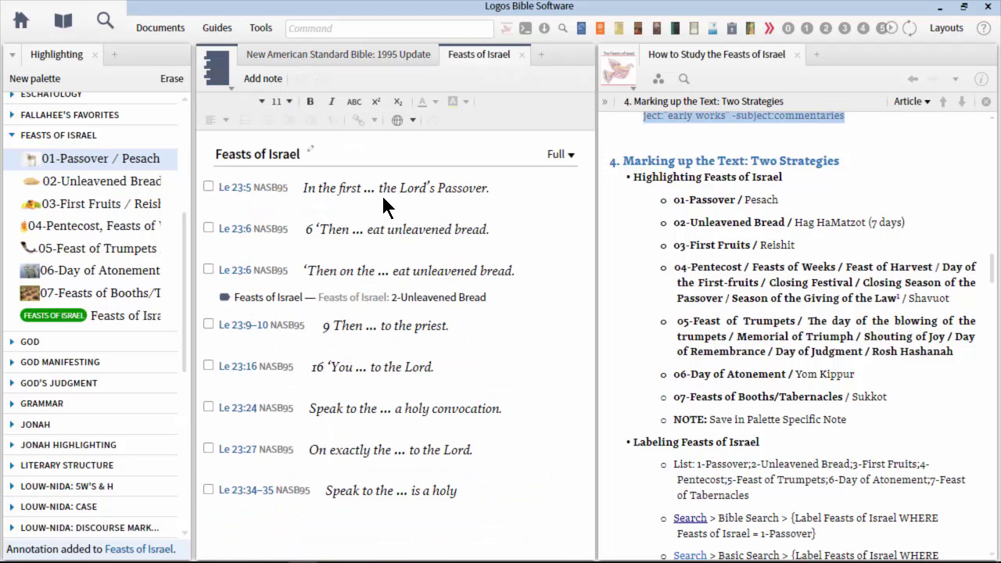
click(332, 189)
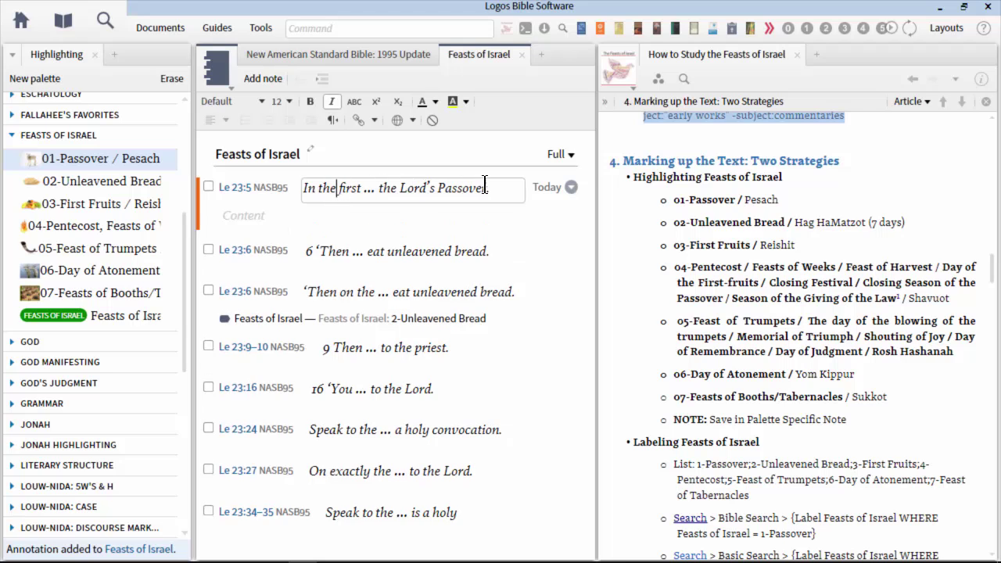
click(231, 219)
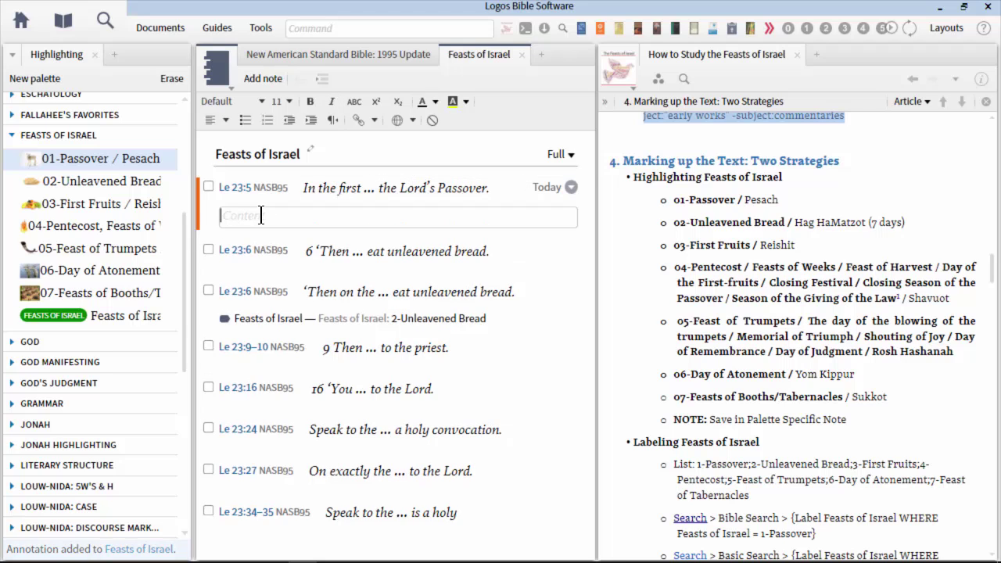
click(521, 54)
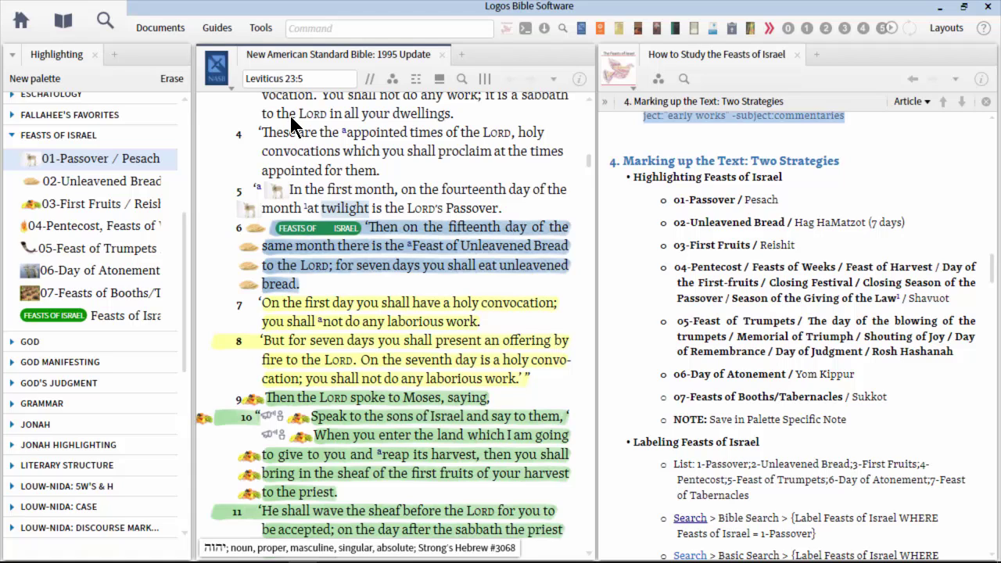
Open the Feasts of Israel label style of the Feasts of Israel palette for editing and show its labeling settings
mouse_move(82, 321)
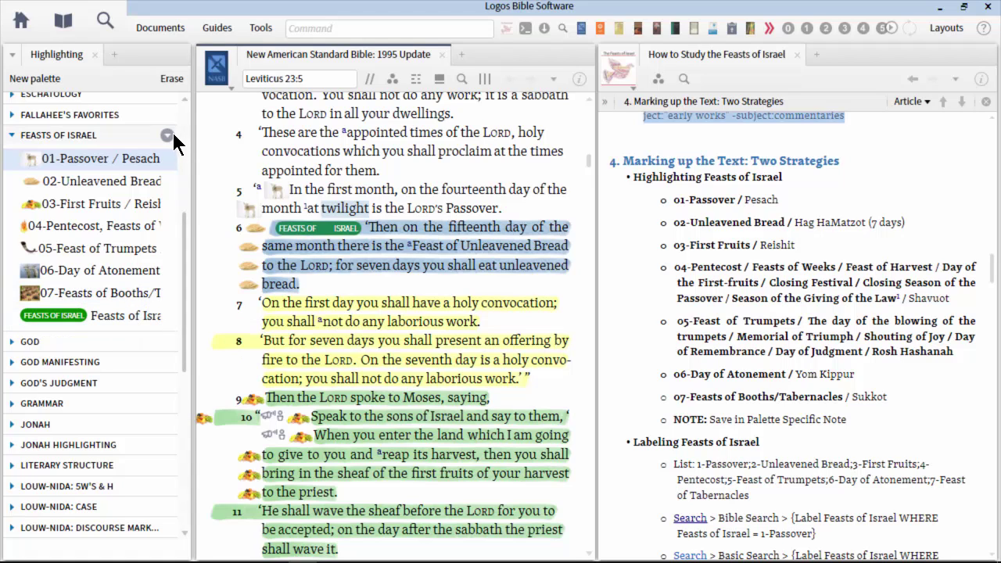
click(167, 136)
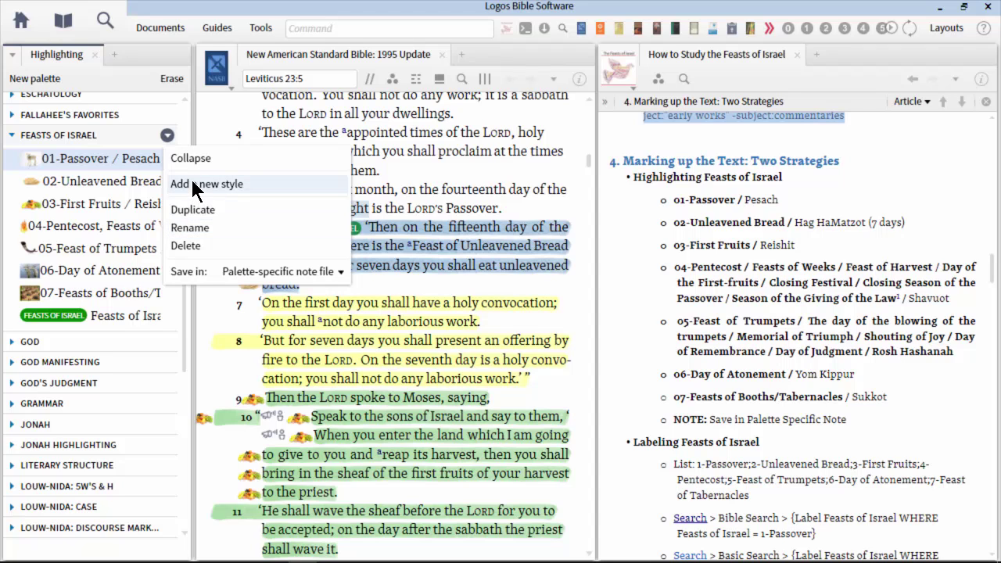
click(167, 319)
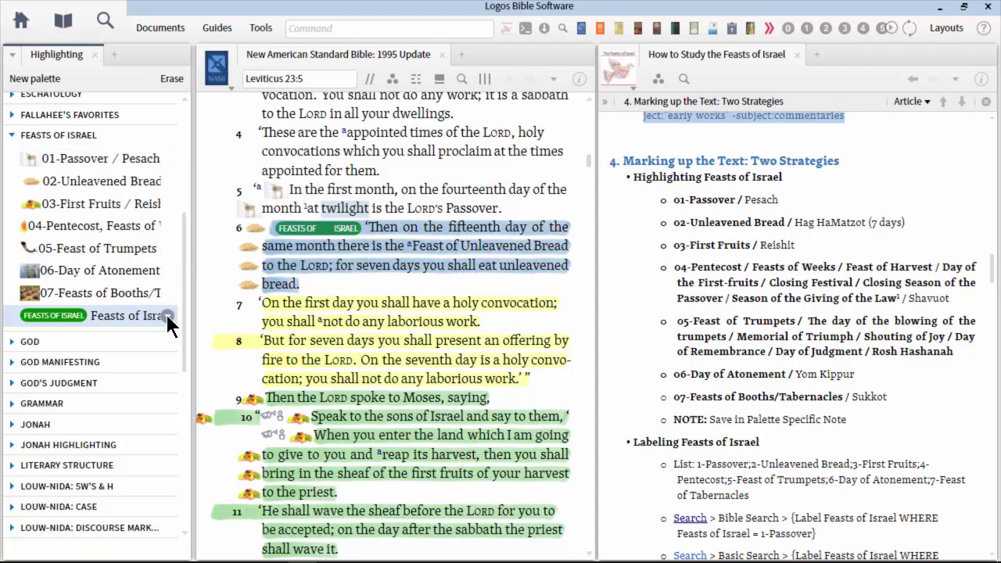
click(167, 320)
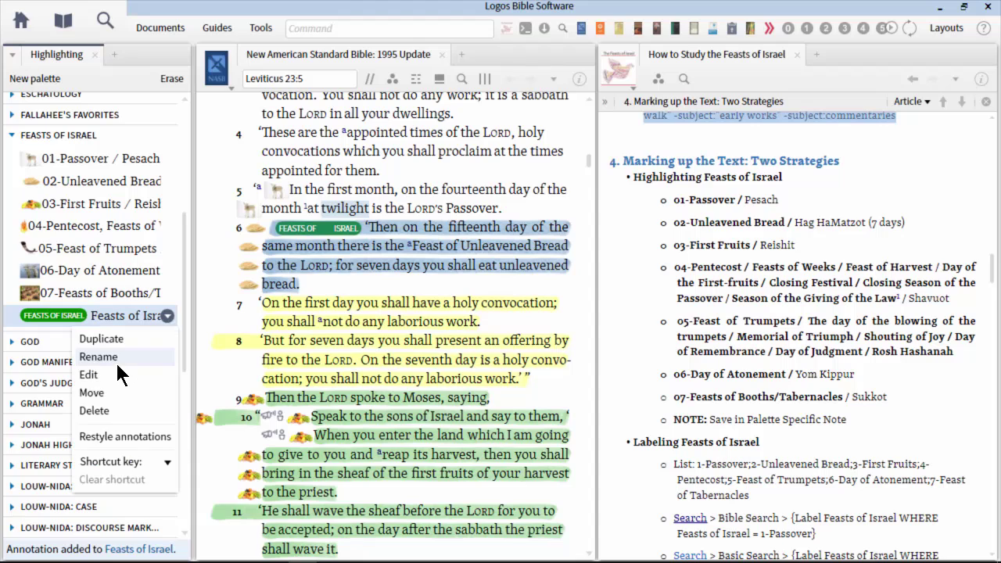
click(109, 372)
drag(91, 103, 6, 113)
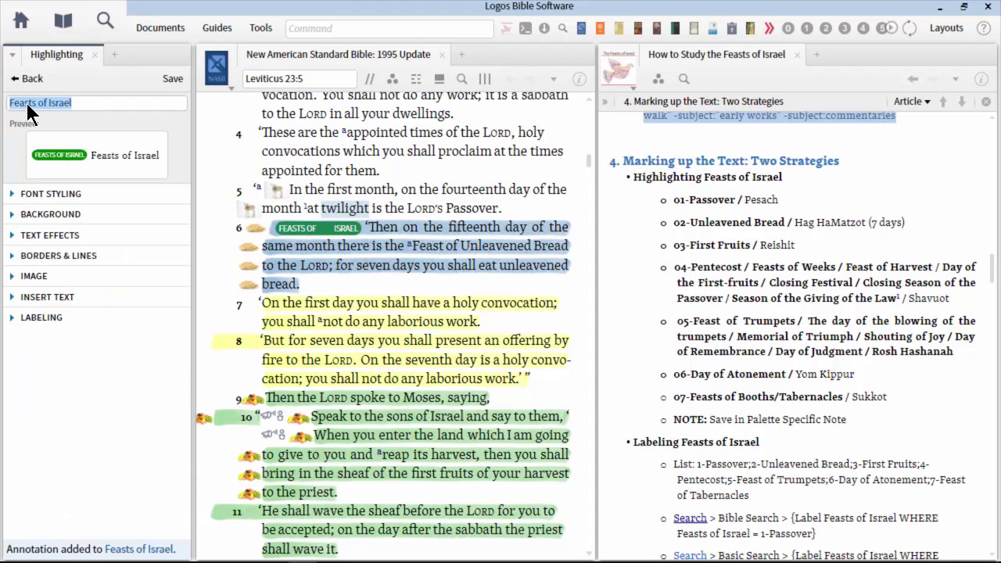
click(19, 320)
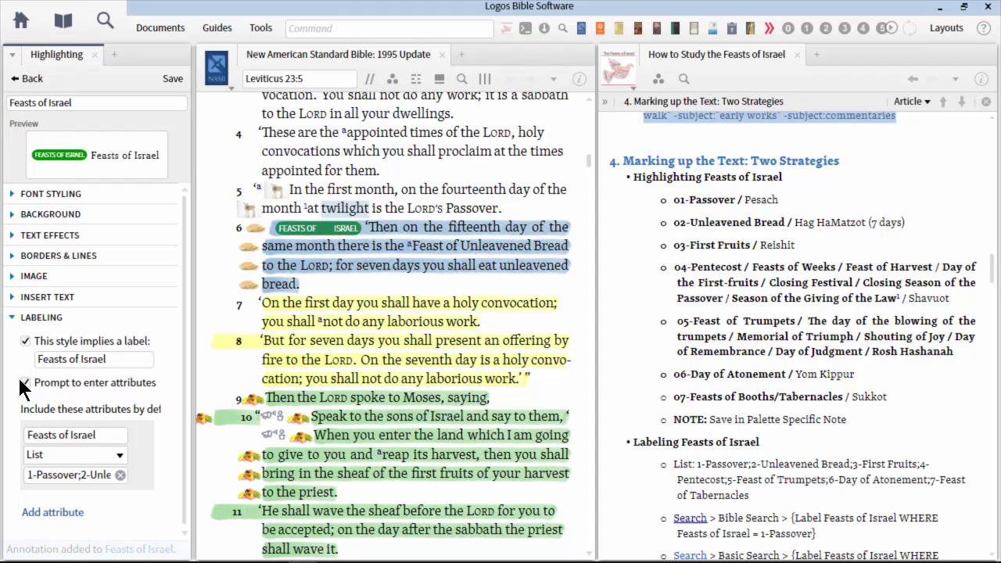
Set the style's default label attribute to the name Feasts of Israel and the type List
click(115, 439)
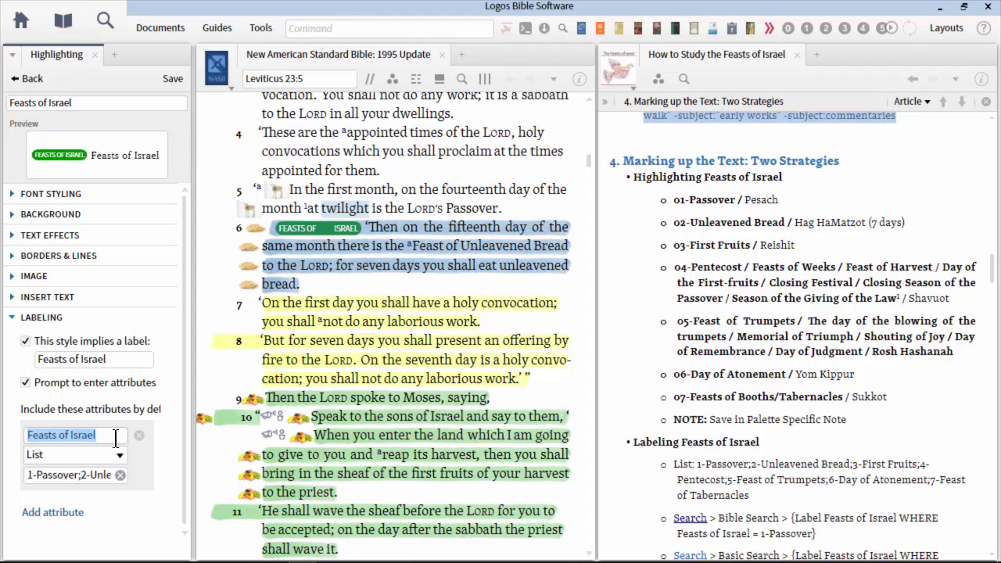
text(Feasts)
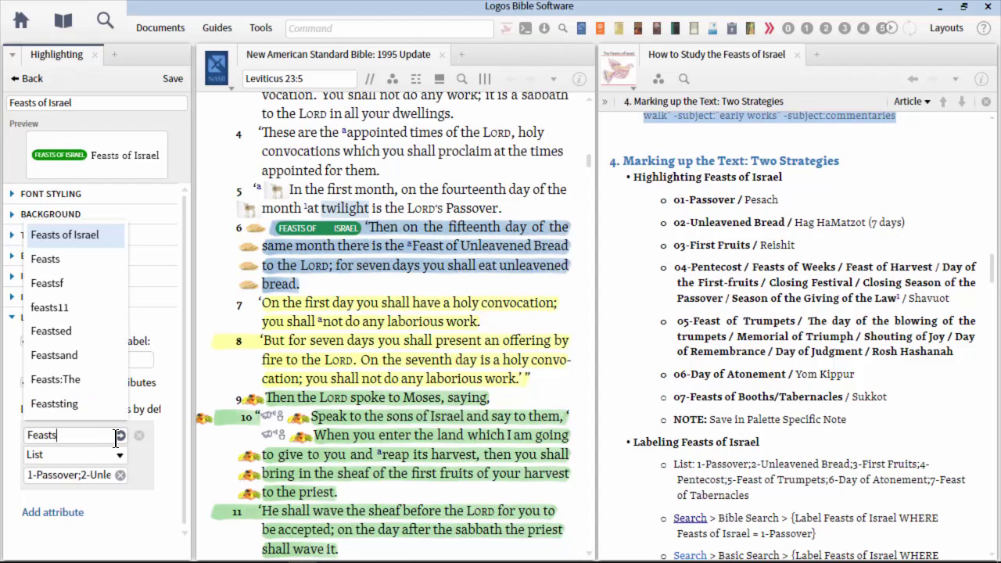
click(105, 239)
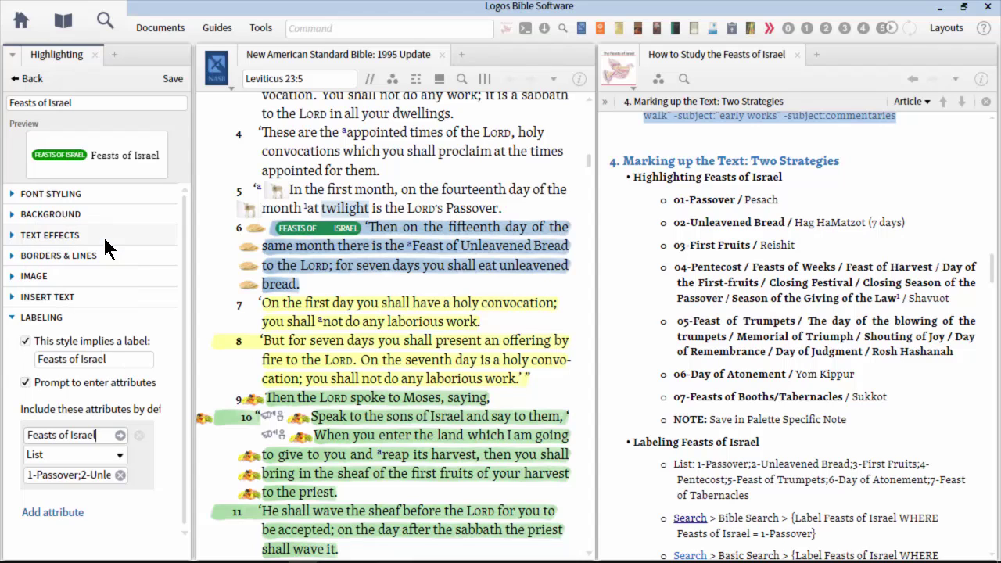
click(119, 460)
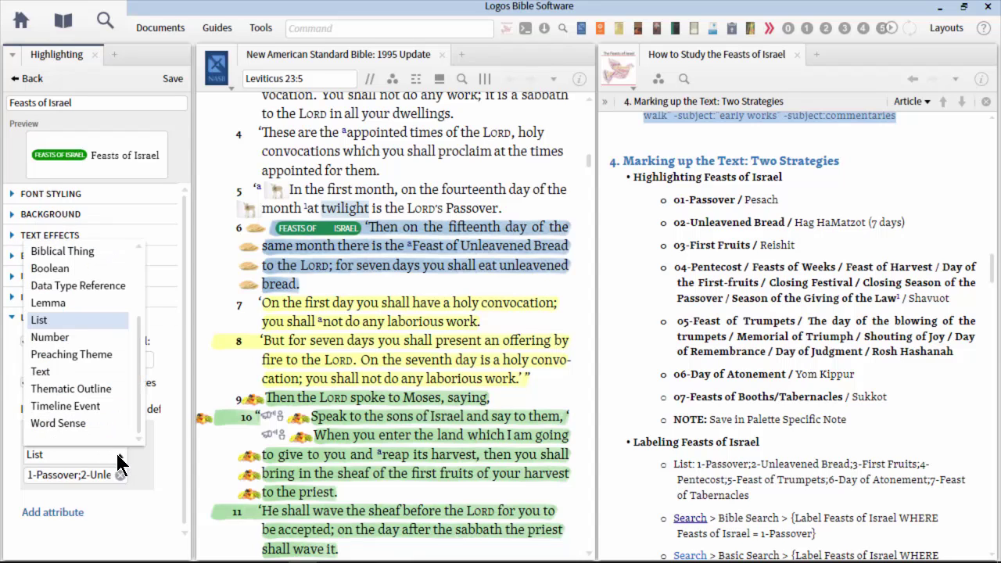
click(80, 317)
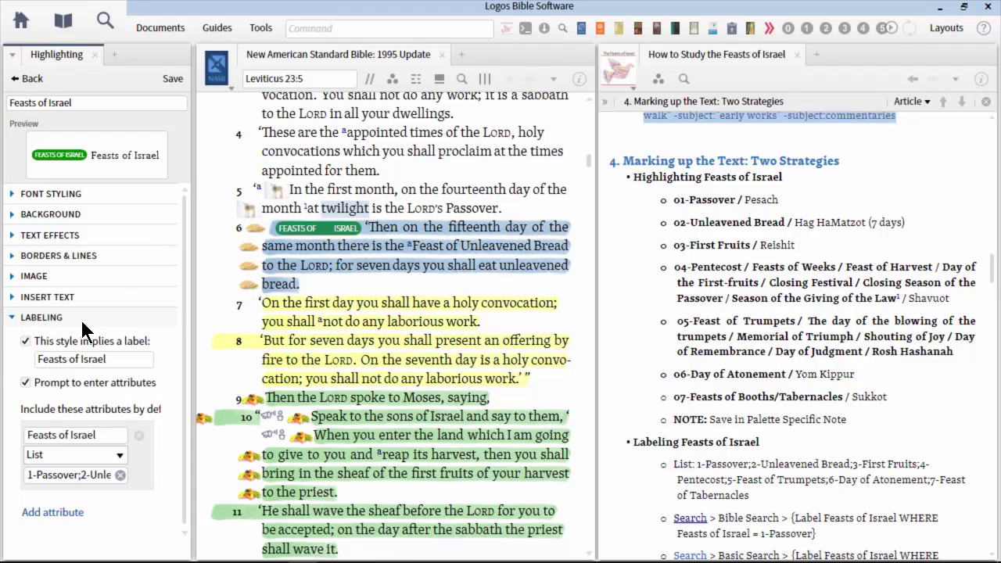
Review the attribute's list values and select the matching list, 1-Passover through 7-Feast of Tabernacles, in the guide's Labeling Feasts of Israel section
click(64, 480)
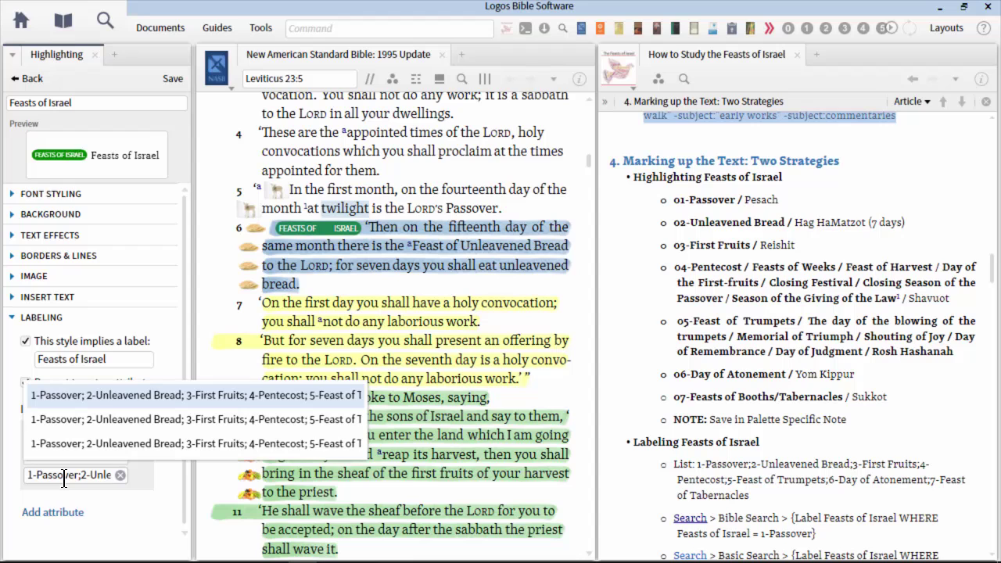
click(192, 319)
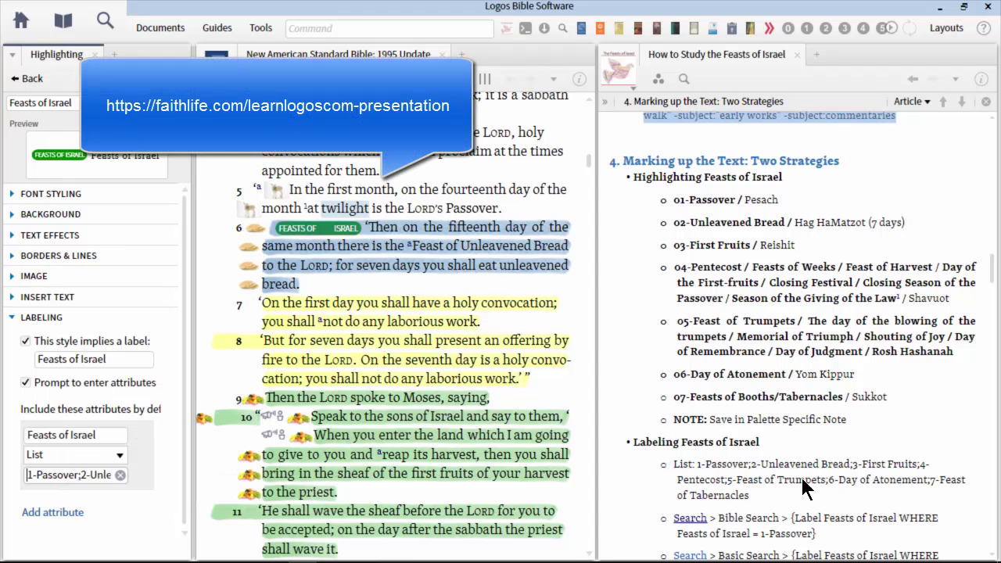
scroll(816, 476, down, 1)
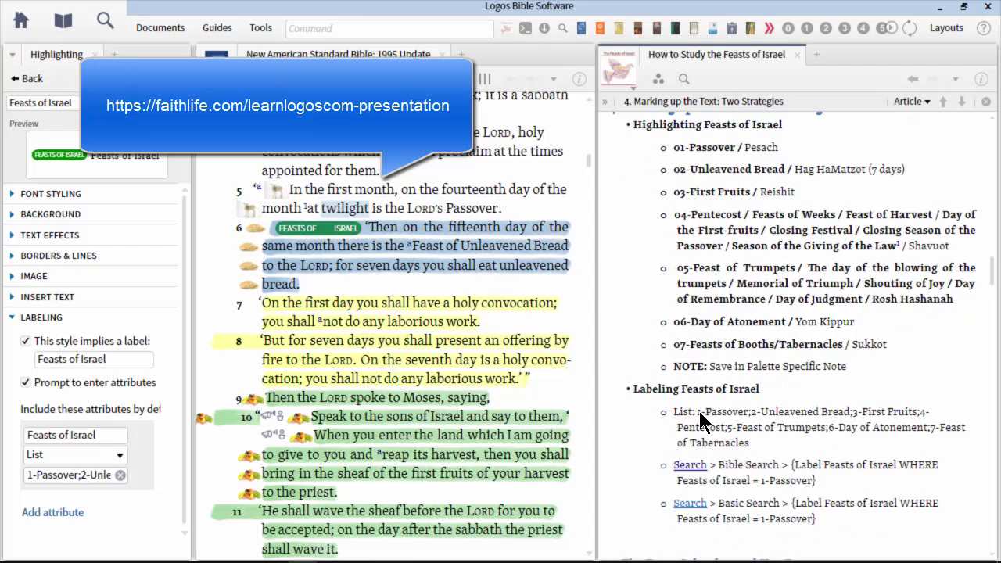
drag(698, 412, 780, 454)
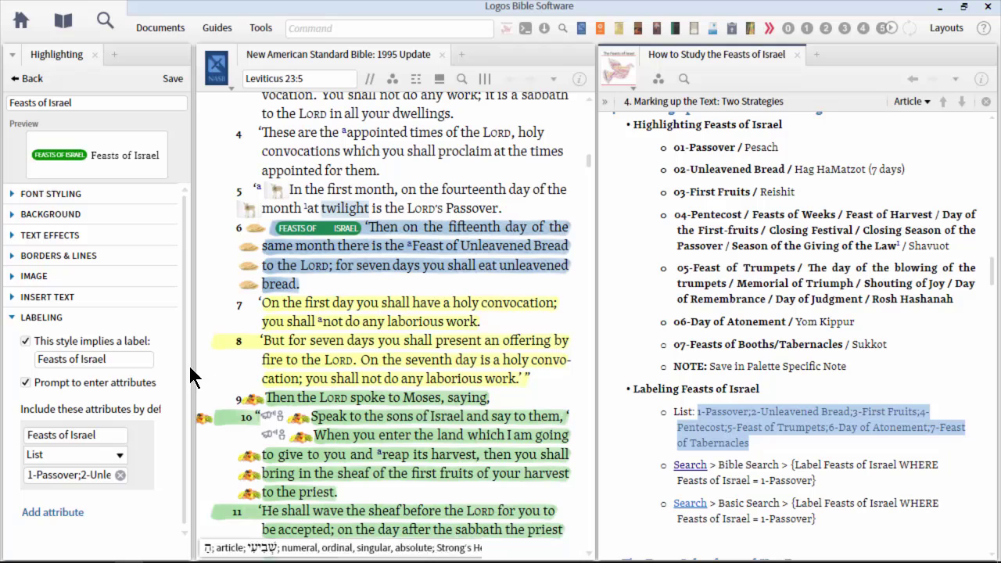
Select the text of Leviticus 23:5 from "In the first month" through "the LORD's Passover"
mouse_move(310, 235)
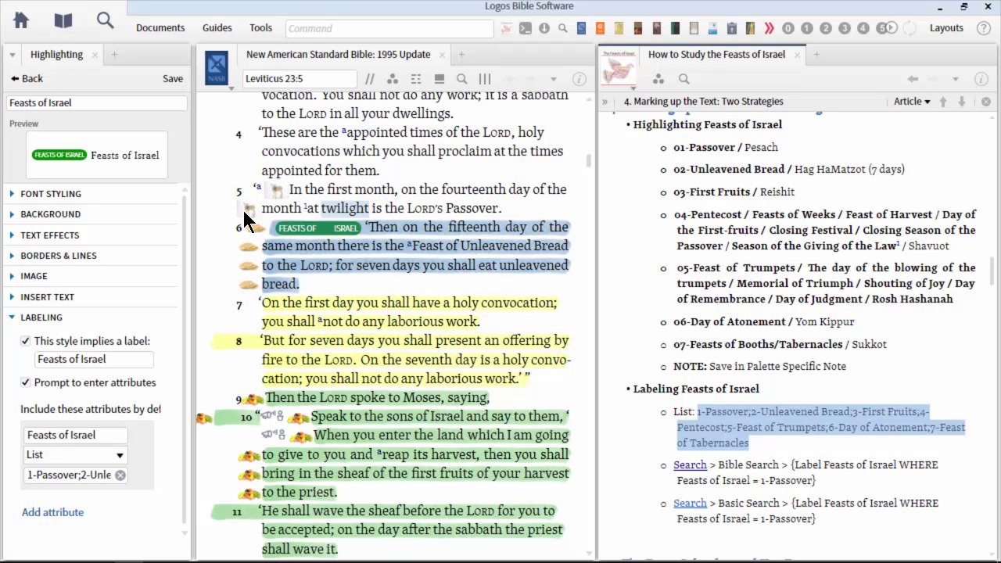
mouse_move(254, 246)
drag(523, 219, 336, 204)
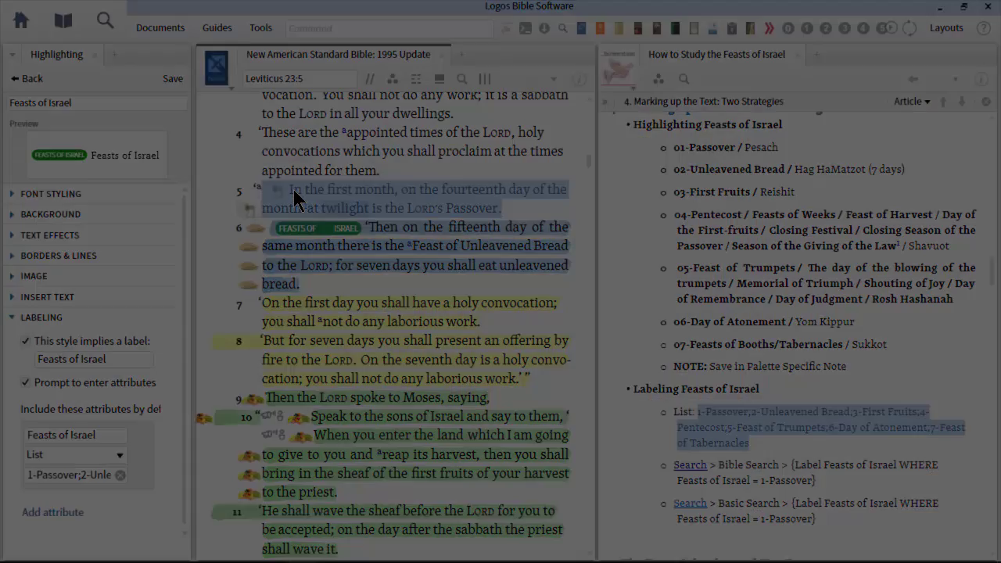